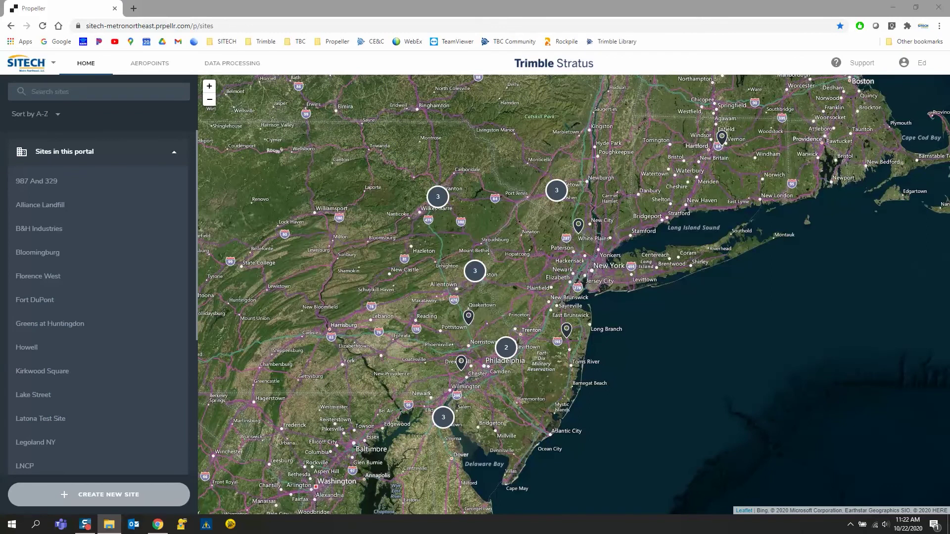
# Step: Create a new Survey dataset for the Florence West (Local) site and continue to file upload
pyautogui.click(243, 64)
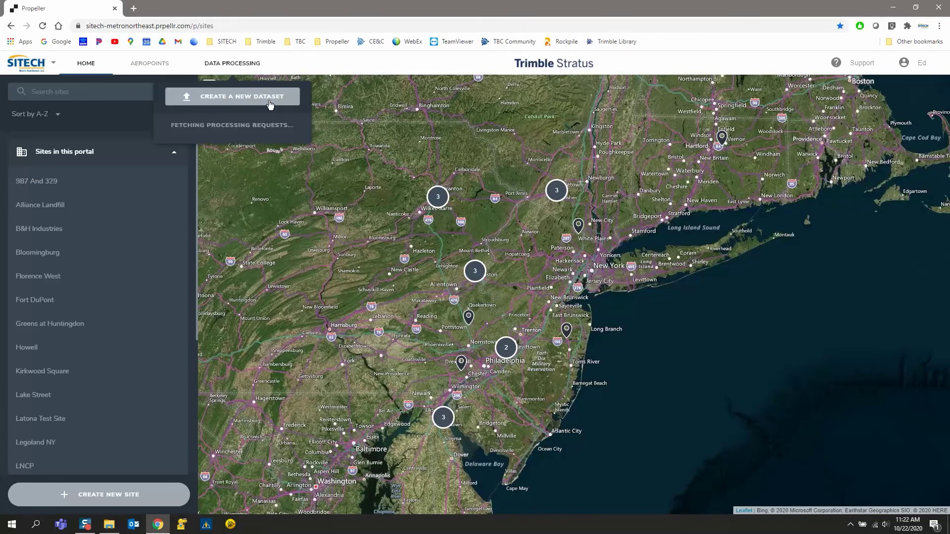
pyautogui.click(270, 99)
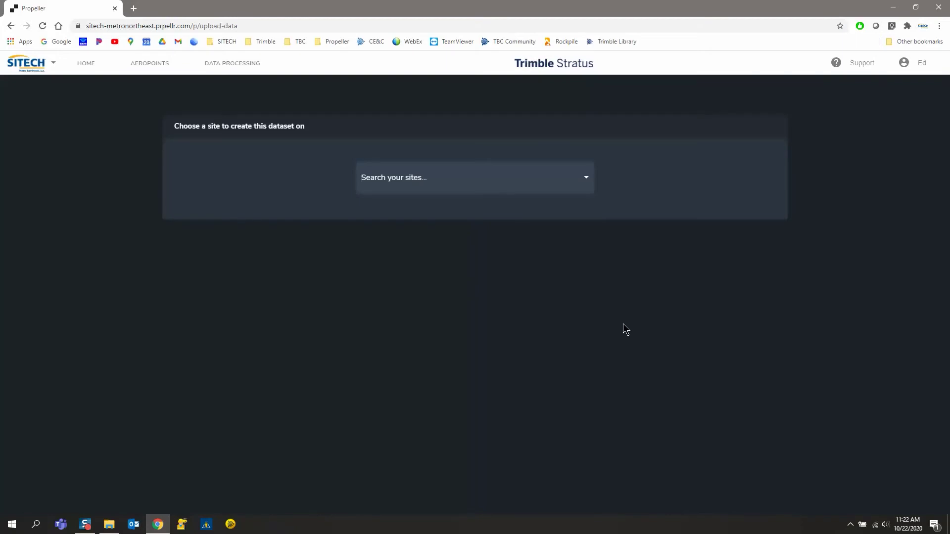
pyautogui.click(587, 181)
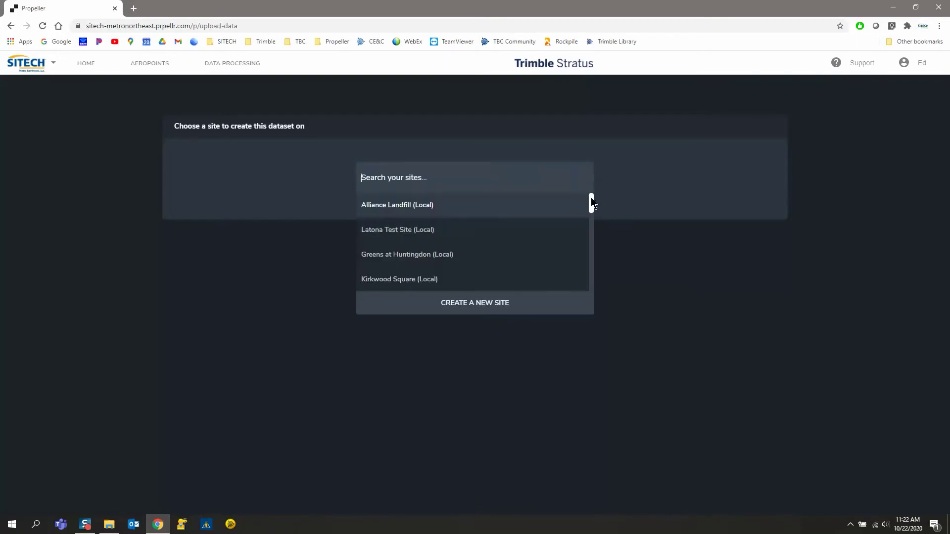
pyautogui.moveTo(592, 198); pyautogui.dragTo(592, 277)
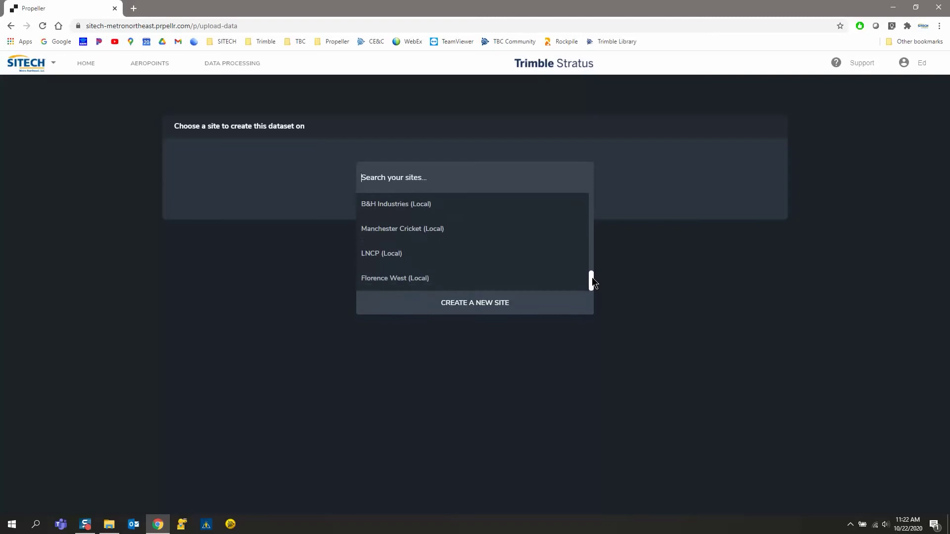
pyautogui.click(400, 284)
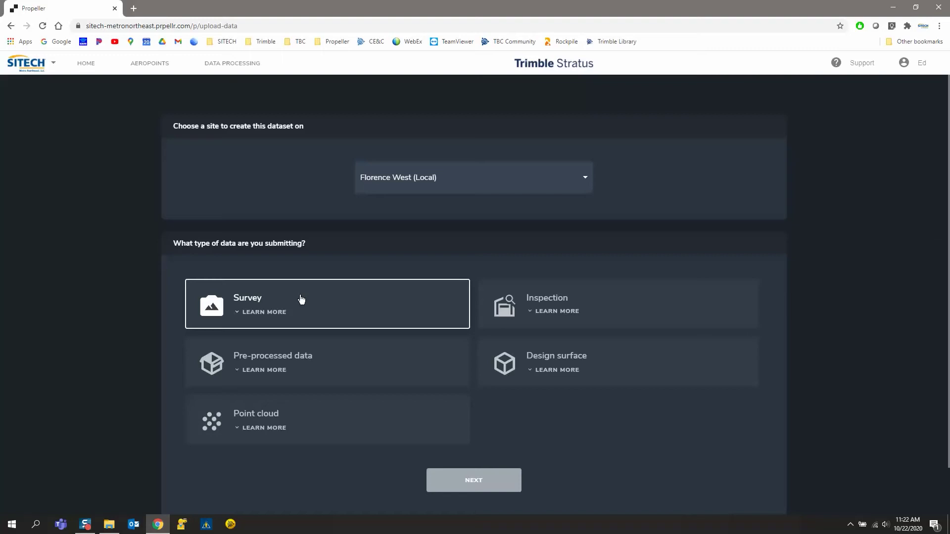
pyautogui.click(493, 482)
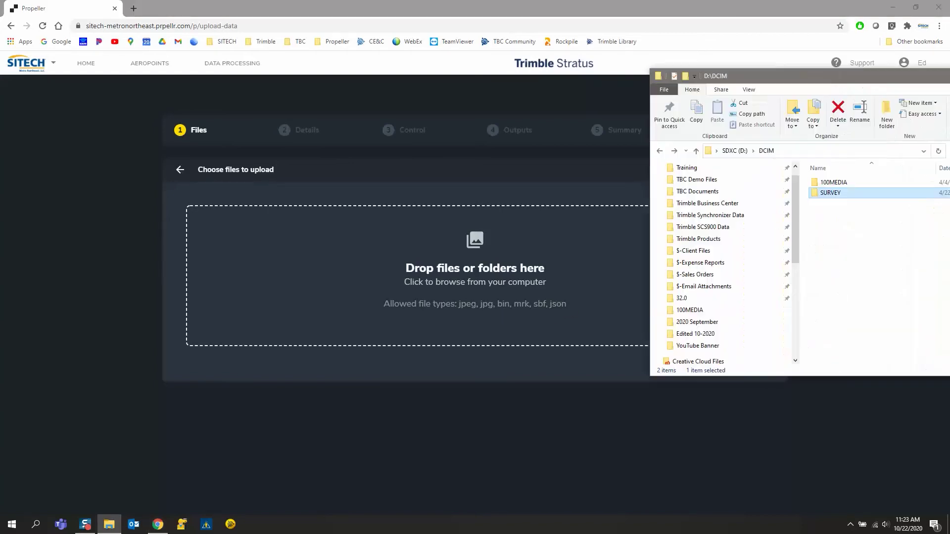
# Step: Check the 100_0008 folder in D:\DCIM\SURVEY, then drag it into the Stratus upload area
pyautogui.moveTo(949, 74); pyautogui.dragTo(831, 40)
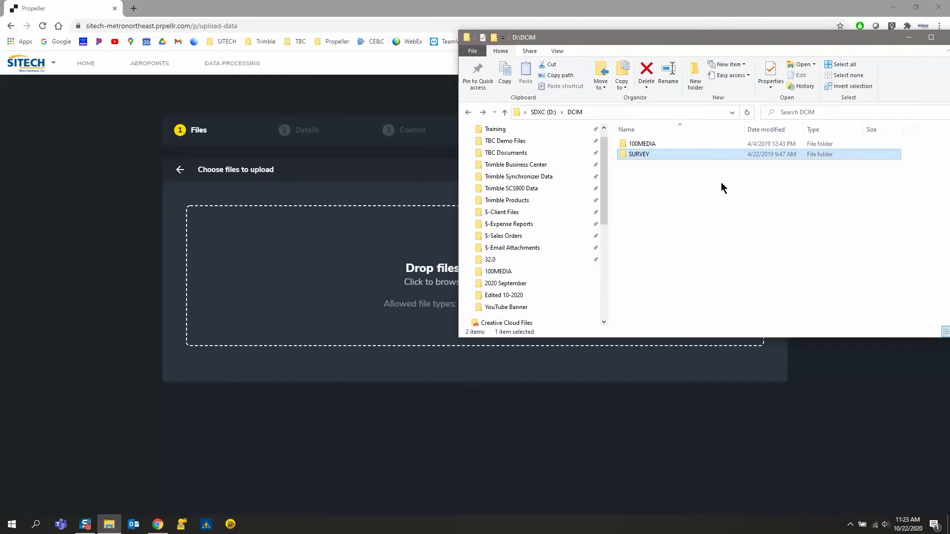
pyautogui.doubleClick(647, 155)
pyautogui.click(649, 145)
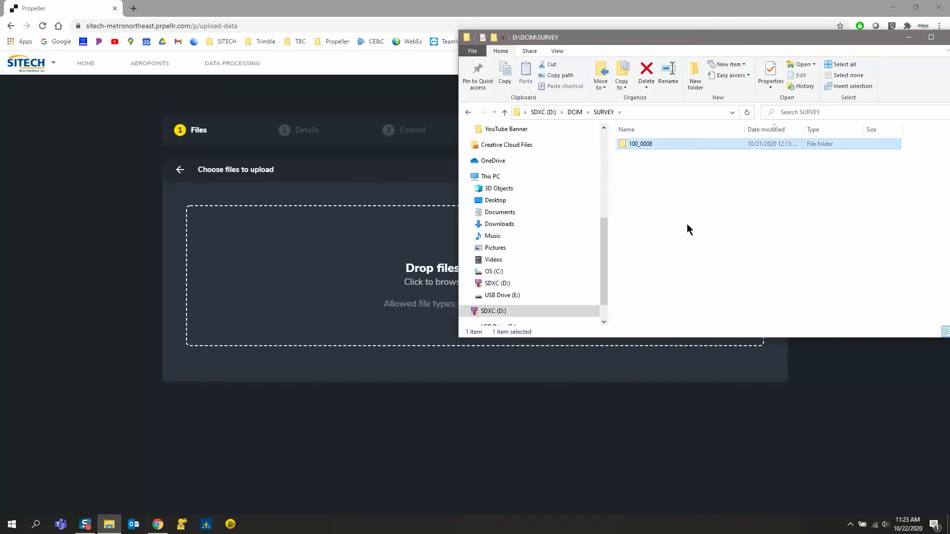
pyautogui.doubleClick(681, 144)
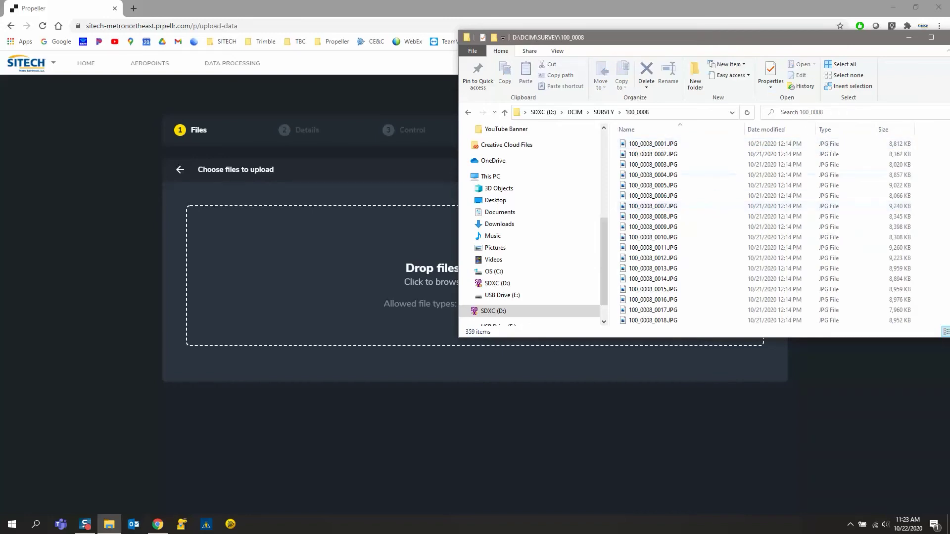
pyautogui.moveTo(946, 141); pyautogui.dragTo(937, 338)
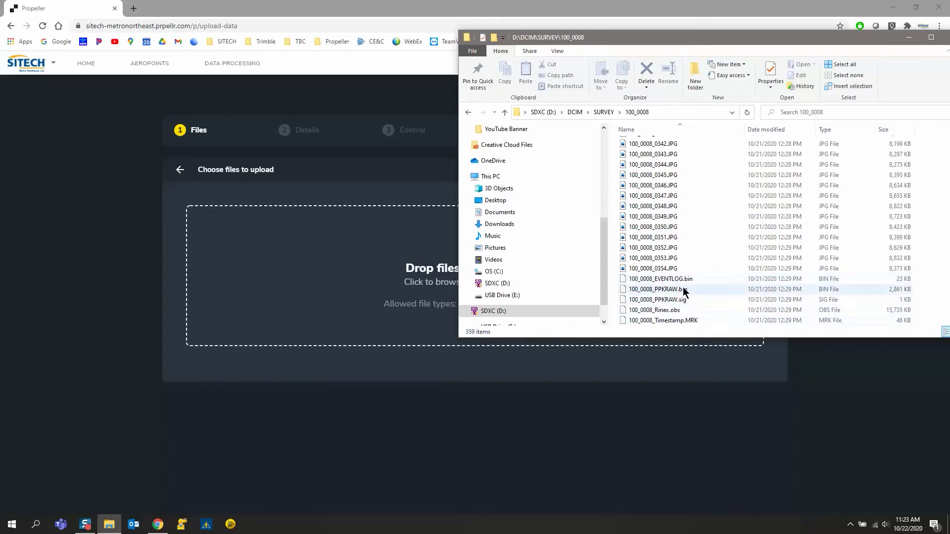
pyautogui.click(467, 113)
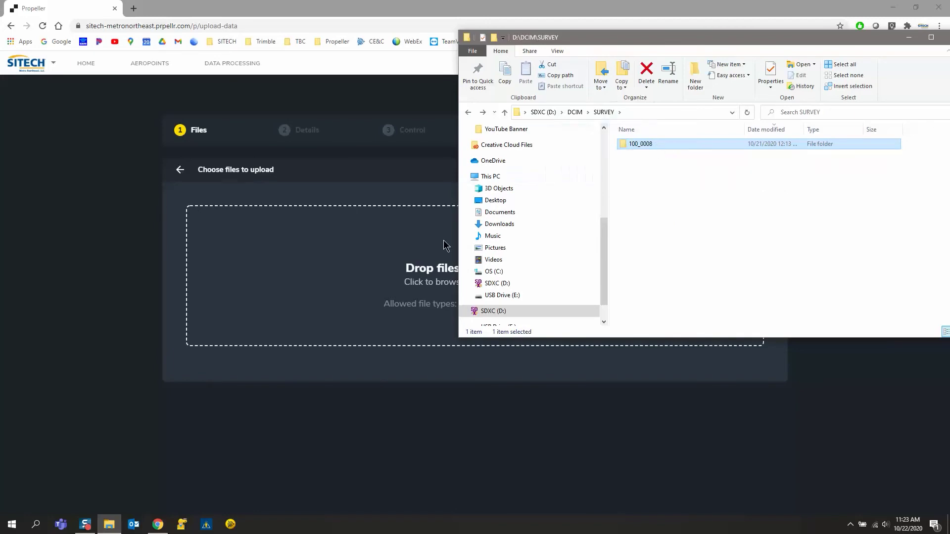
pyautogui.moveTo(446, 245); pyautogui.dragTo(407, 263)
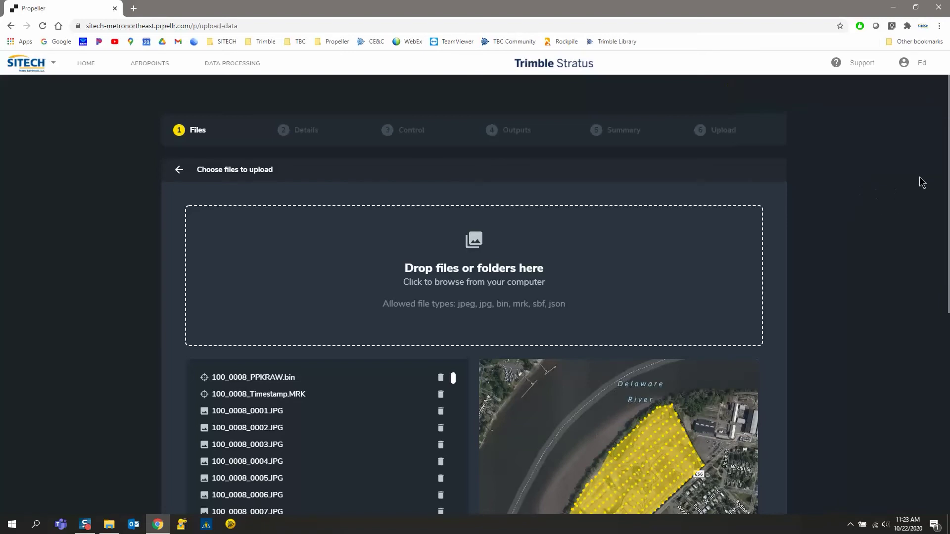
# Step: Review the map and validation results: 354 of 354 photo positions mapped, all checks passed
pyautogui.scroll(-3, 943, 267)
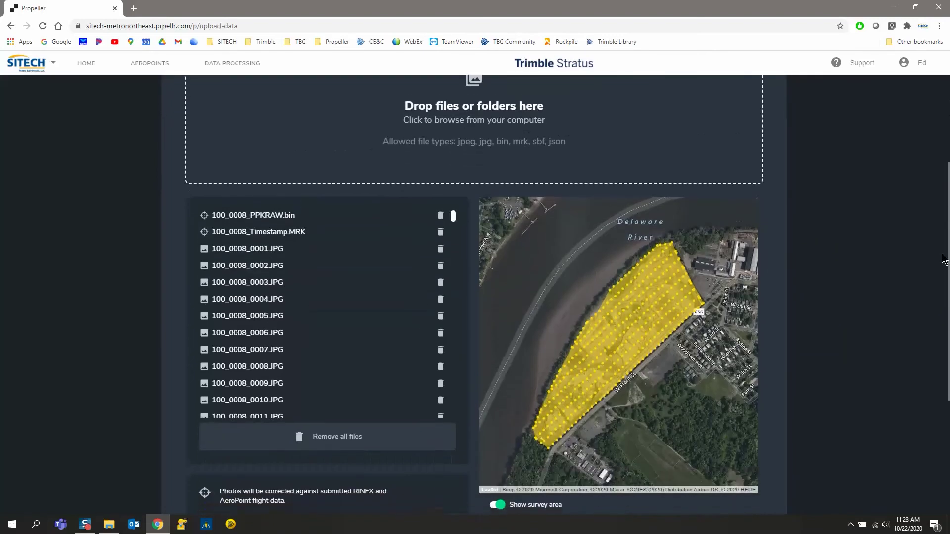
pyautogui.moveTo(944, 267); pyautogui.dragTo(944, 304)
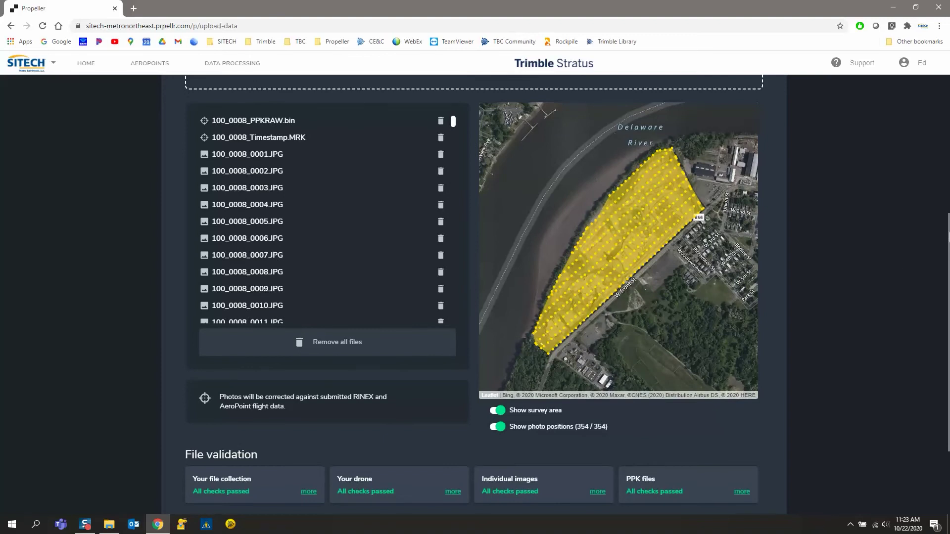
pyautogui.moveTo(946, 267); pyautogui.dragTo(946, 316)
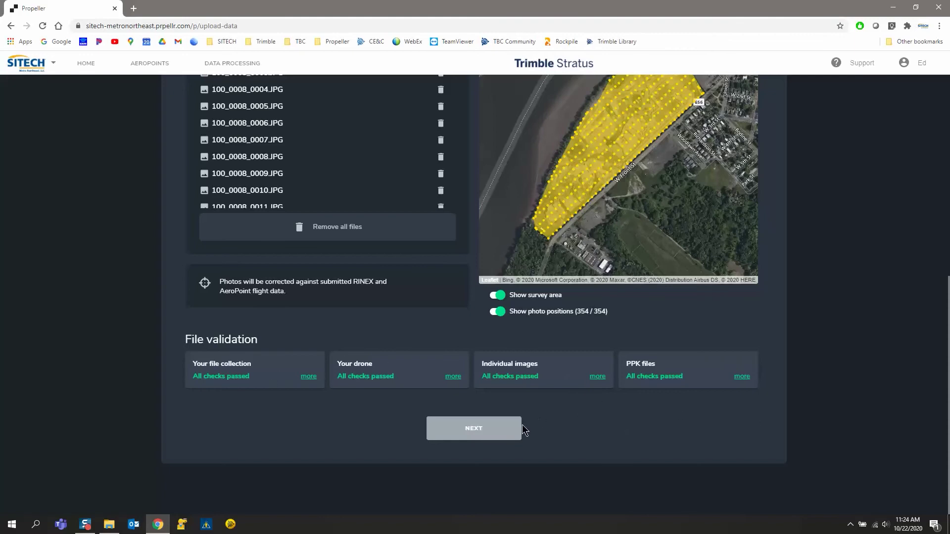
# Step: Accept the default 21 Oct 2020 dataset details and choose AeroPoints + CSV file as ground control
pyautogui.click(478, 427)
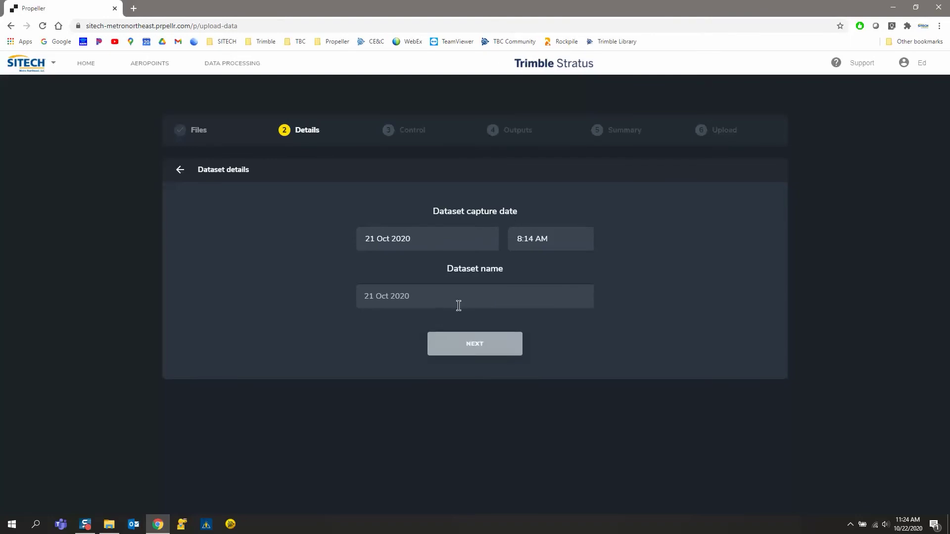
pyautogui.click(476, 344)
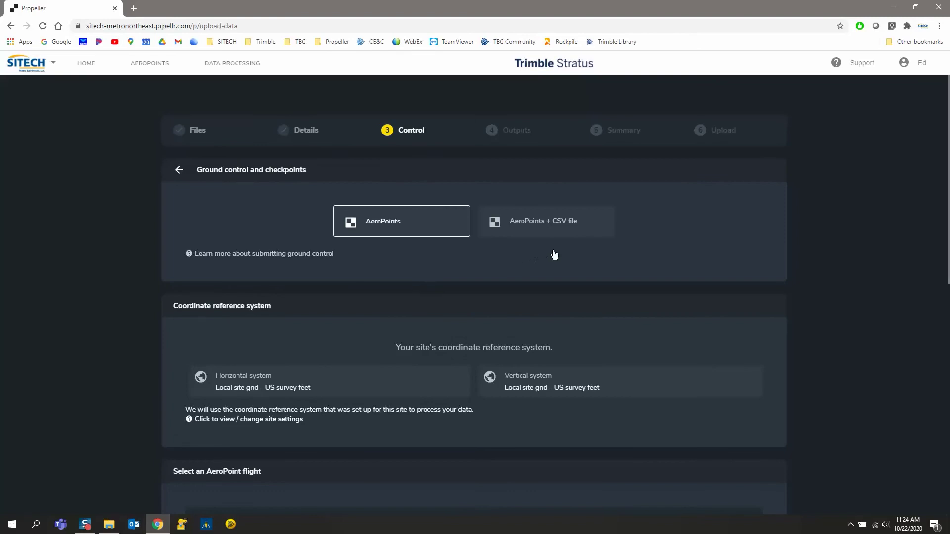
pyautogui.click(561, 224)
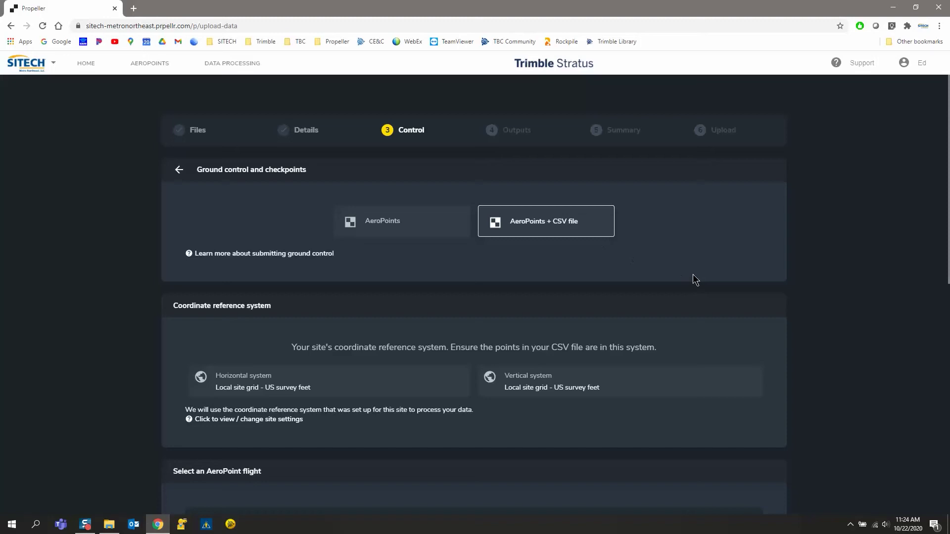
pyautogui.scroll(-2, 696, 239)
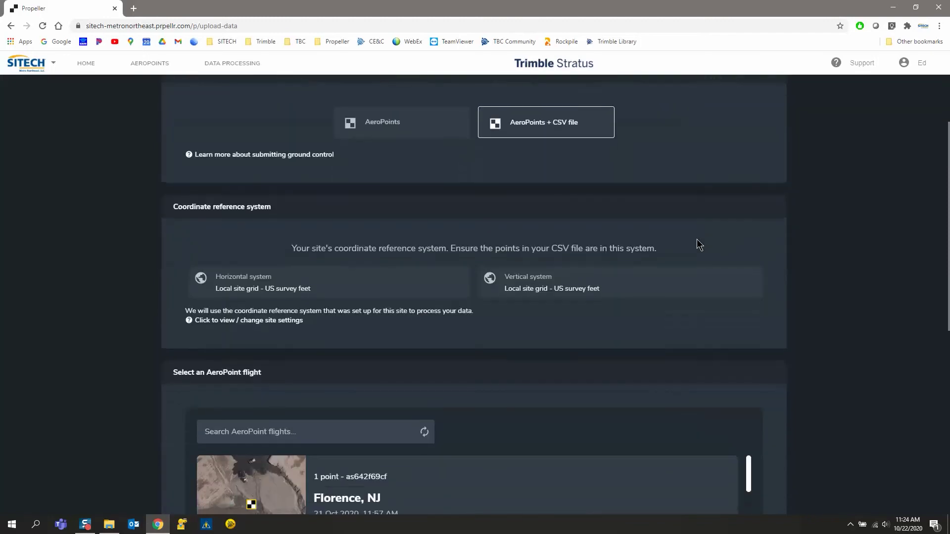
pyautogui.scroll(-1, 700, 245)
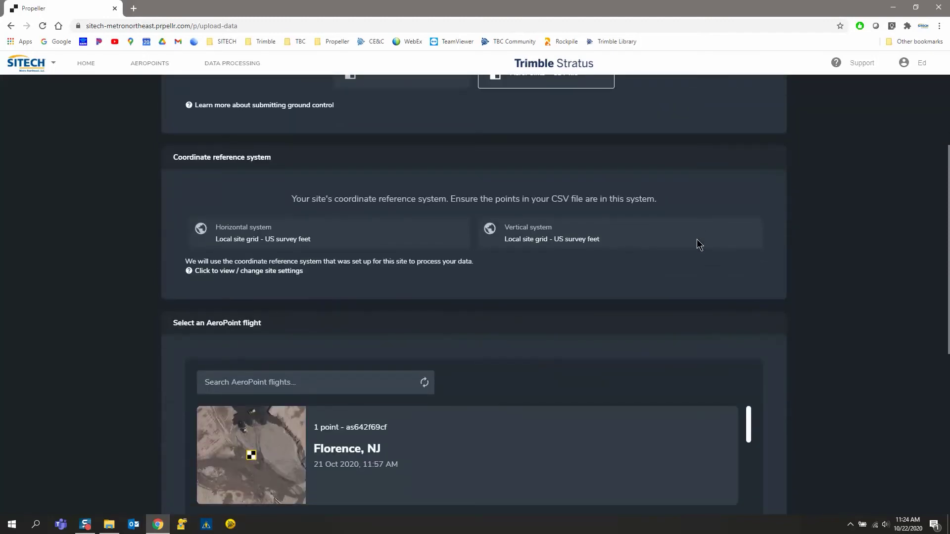
pyautogui.scroll(-2, 697, 240)
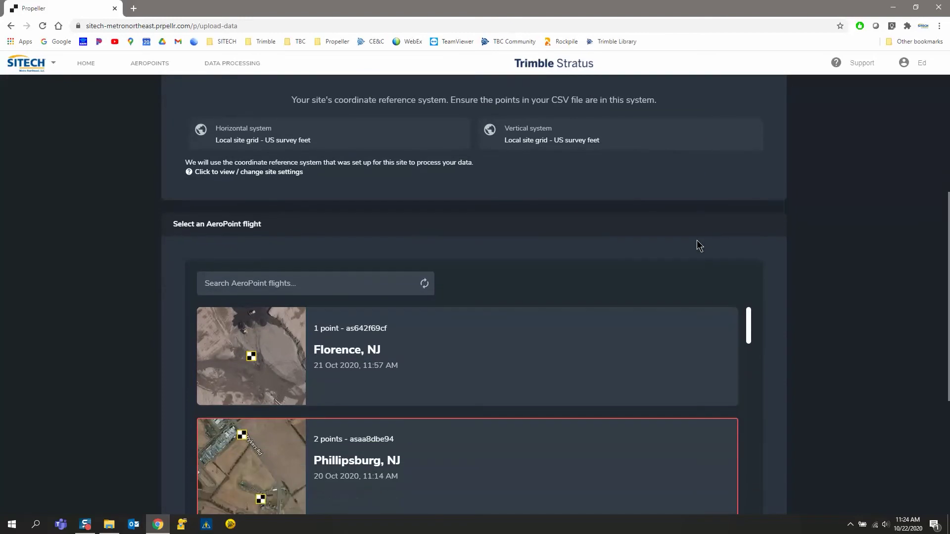
pyautogui.scroll(3, 386, 271)
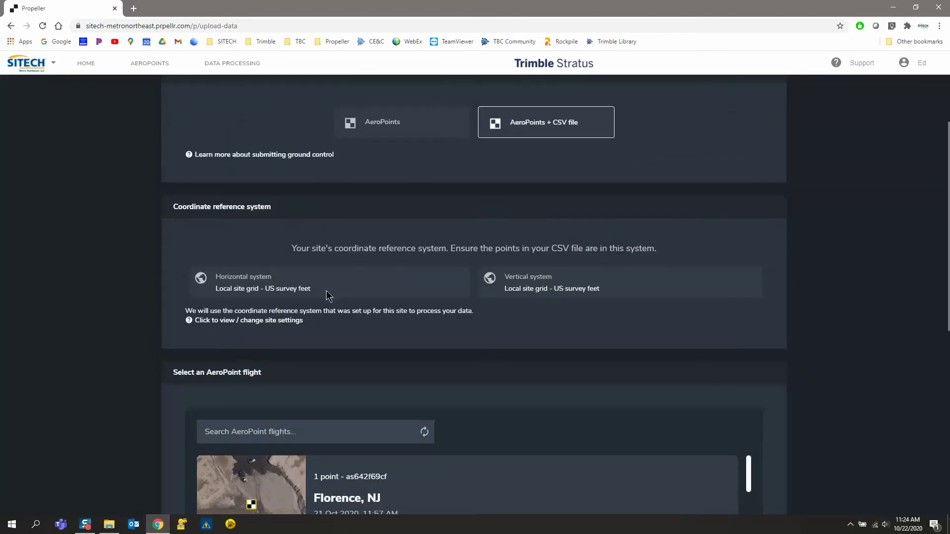
pyautogui.scroll(-2, 326, 296)
pyautogui.scroll(-2, 296, 307)
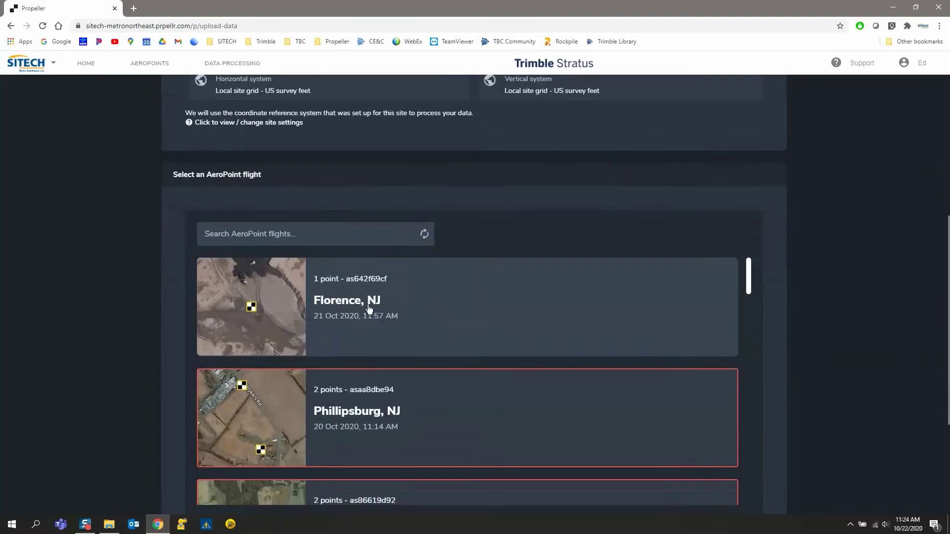
# Step: Choose the Florence, NJ AeroPoint flight and pick its AeroPoint on the map as Point 1
pyautogui.click(477, 298)
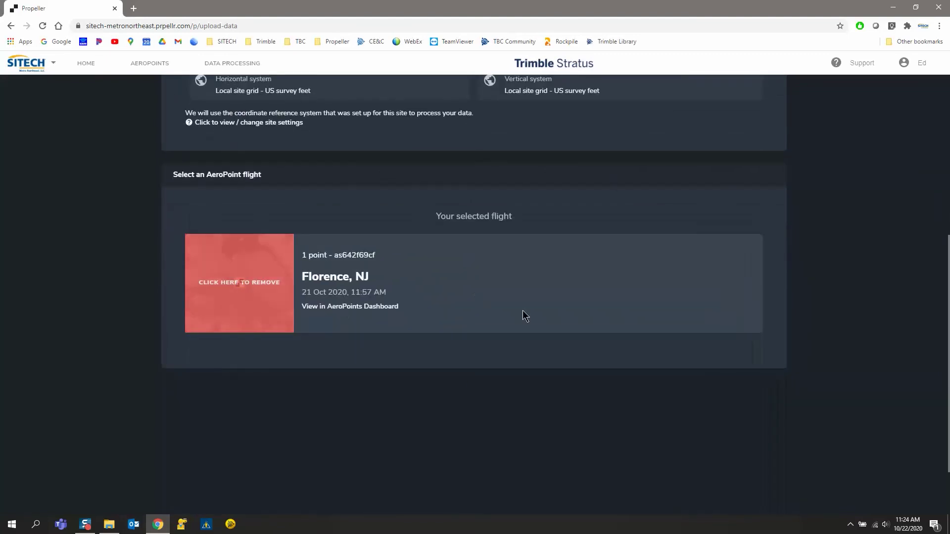
pyautogui.scroll(-2, 815, 292)
pyautogui.scroll(-3, 815, 292)
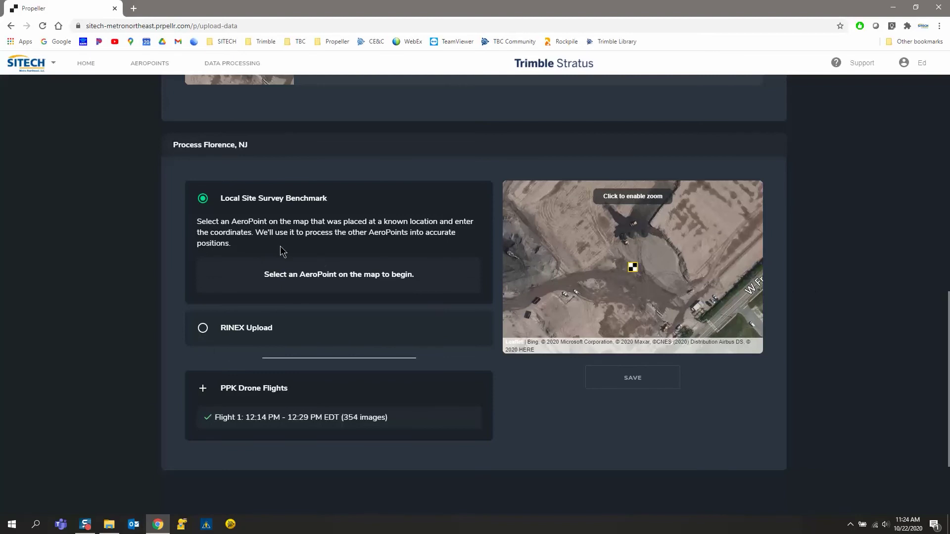
pyautogui.click(633, 272)
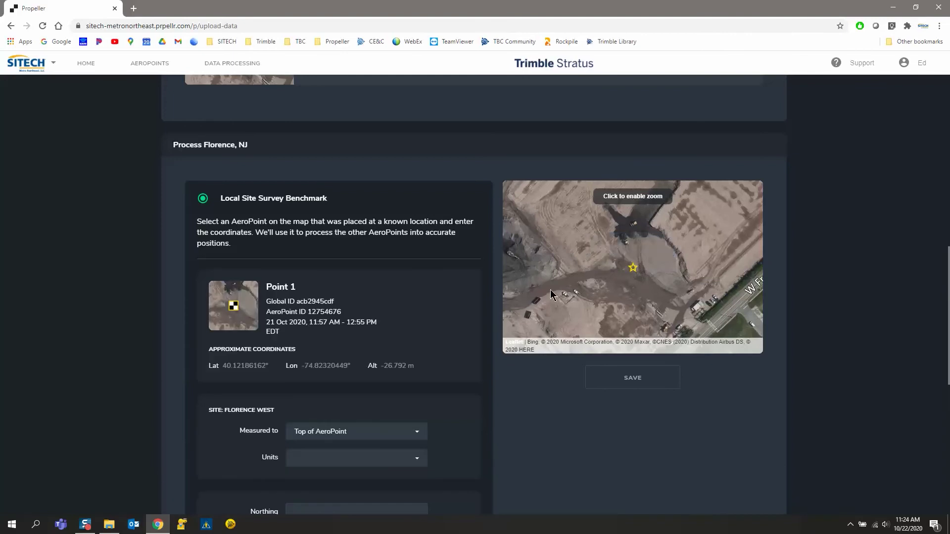
pyautogui.scroll(-1, 550, 291)
pyautogui.scroll(-1, 550, 289)
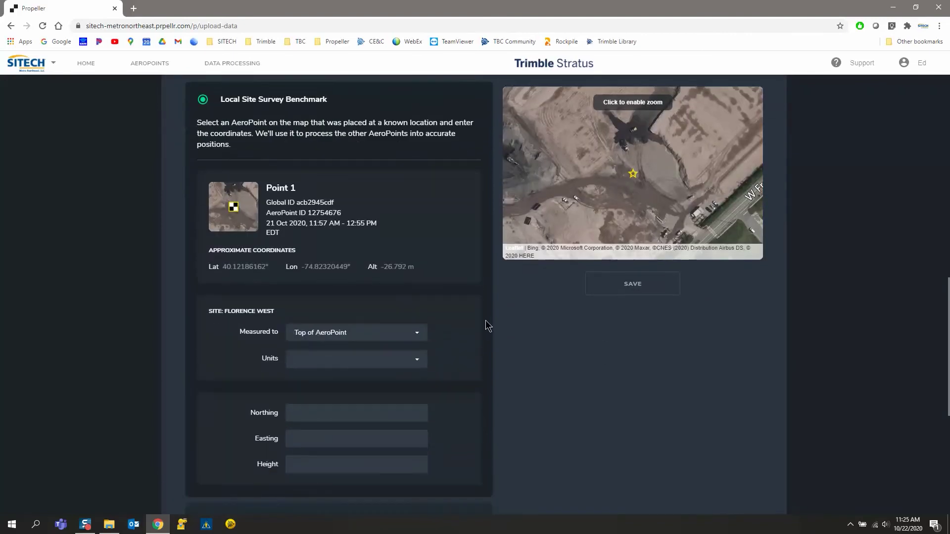
pyautogui.scroll(-1, 468, 300)
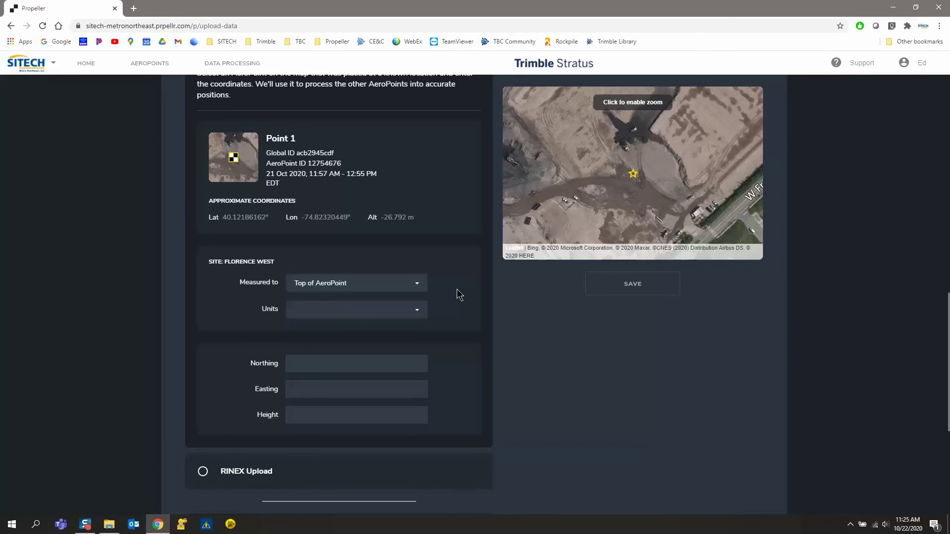
# Step: Set Point 1's Measured to as Top of AeroPoint and units as US survey feet
pyautogui.click(415, 287)
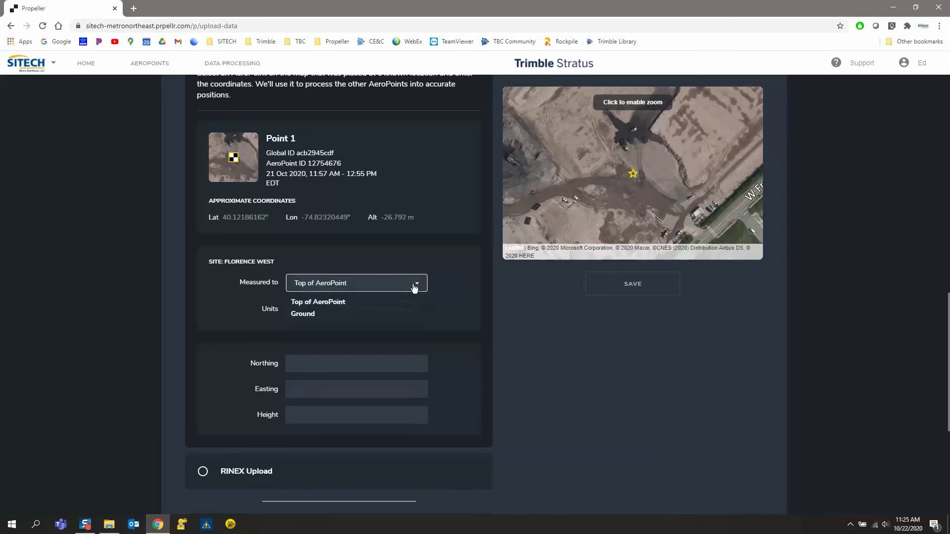
pyautogui.click(314, 315)
pyautogui.click(318, 283)
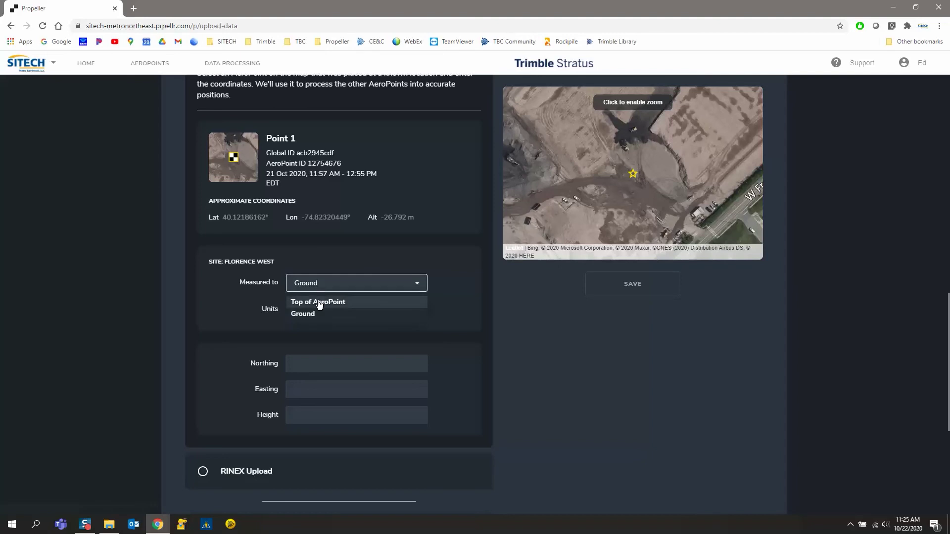
pyautogui.click(319, 302)
pyautogui.click(416, 312)
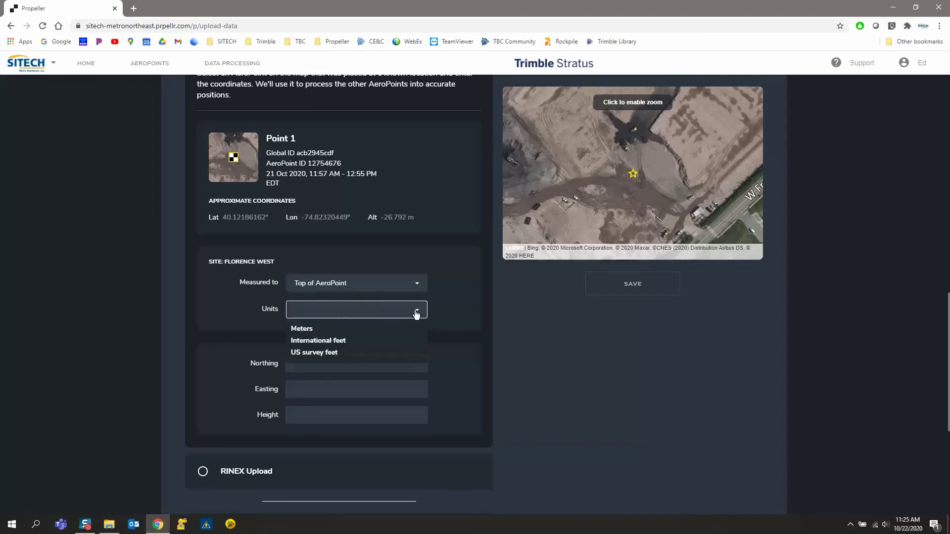
pyautogui.click(369, 353)
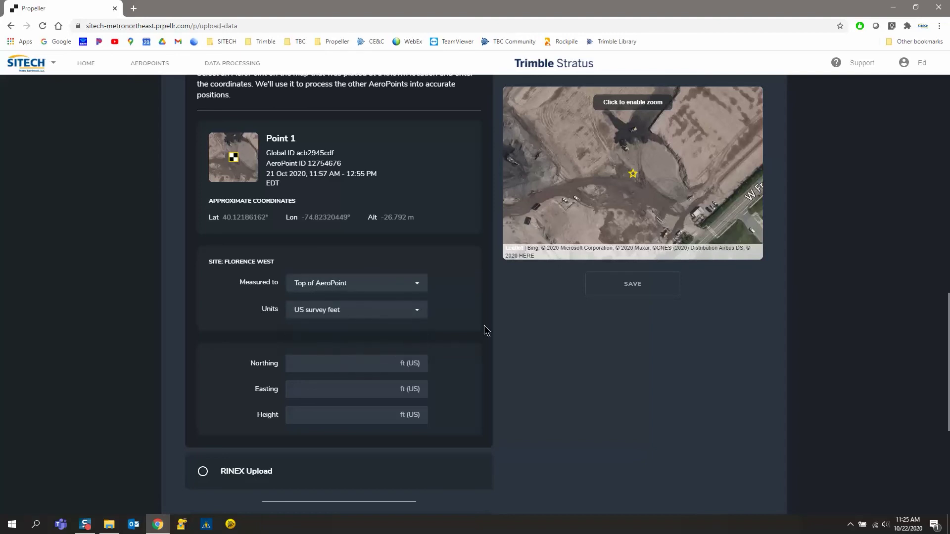
pyautogui.scroll(-2, 485, 329)
pyautogui.click(362, 264)
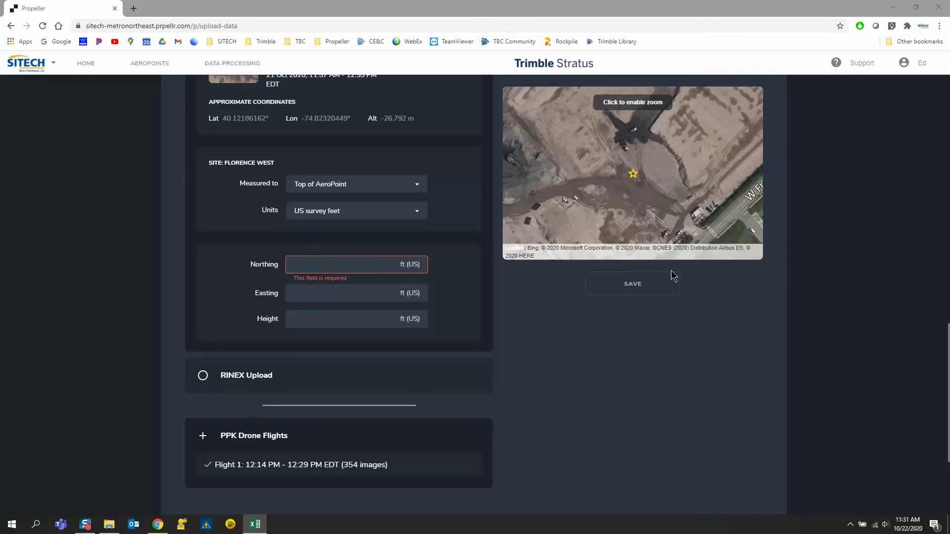
# Step: Paste Northing 469458.776 and Easting 401747.864 from the spreadsheet into Point 1
pyautogui.click(297, 264)
pyautogui.rightClick(299, 267)
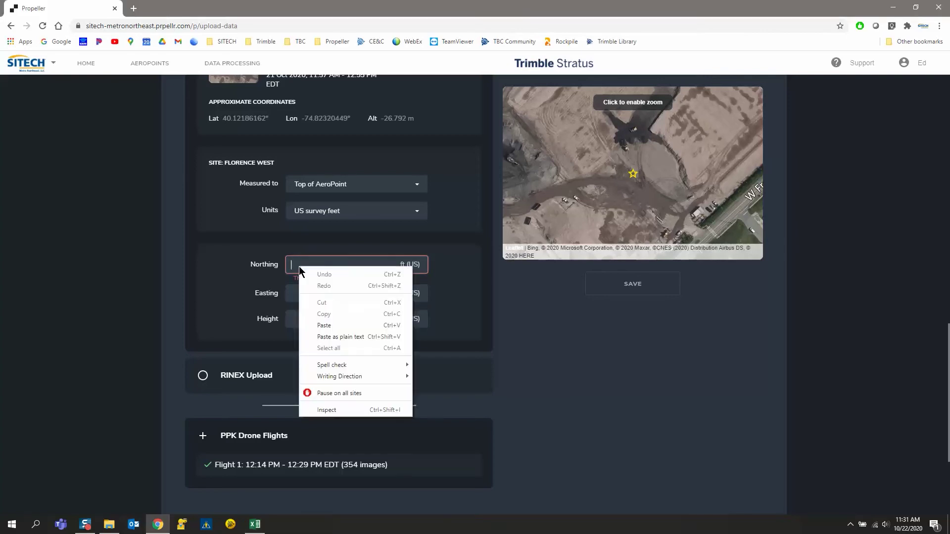
pyautogui.click(326, 325)
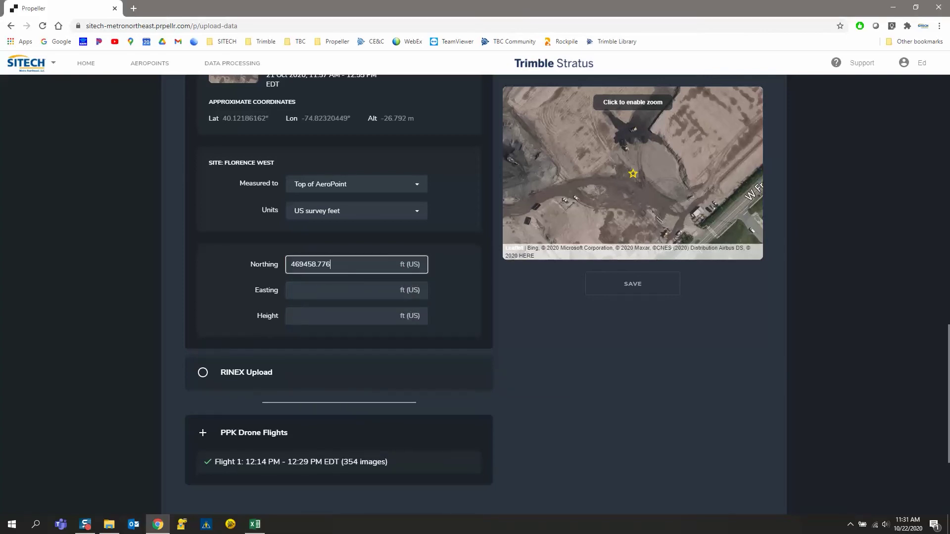
pyautogui.hotkey('alt', 'Tab')
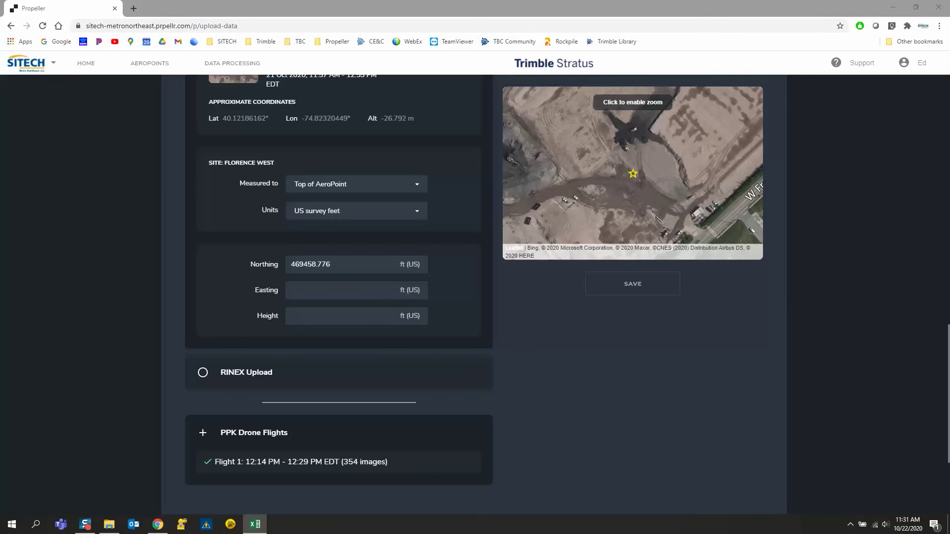
pyautogui.click(308, 294)
pyautogui.rightClick(307, 293)
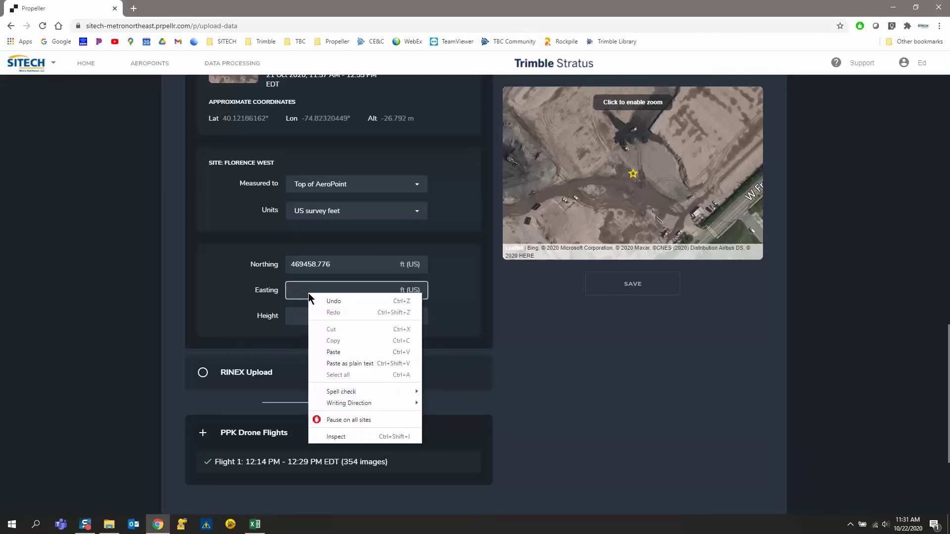
pyautogui.click(336, 351)
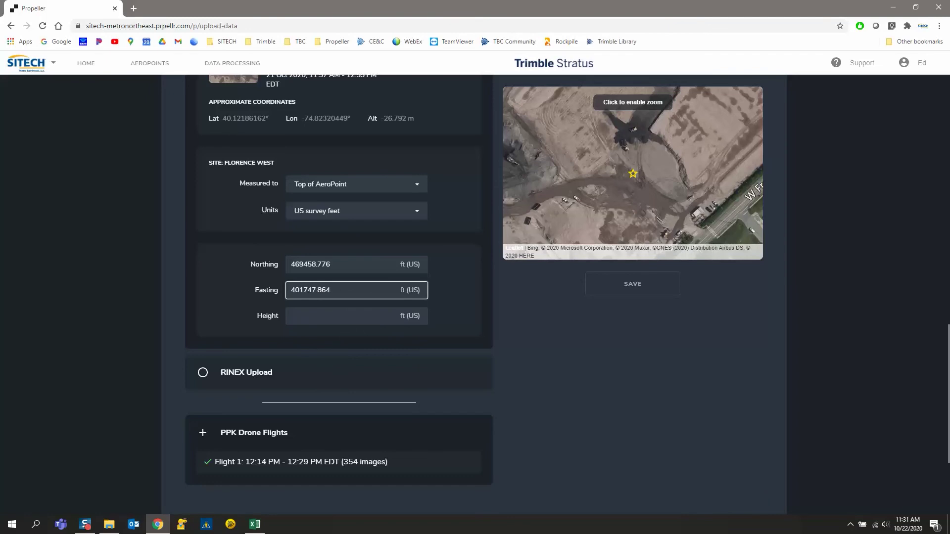
# Step: Paste Height 24.728 into Point 1 and save the point
pyautogui.hotkey('alt', 'Tab')
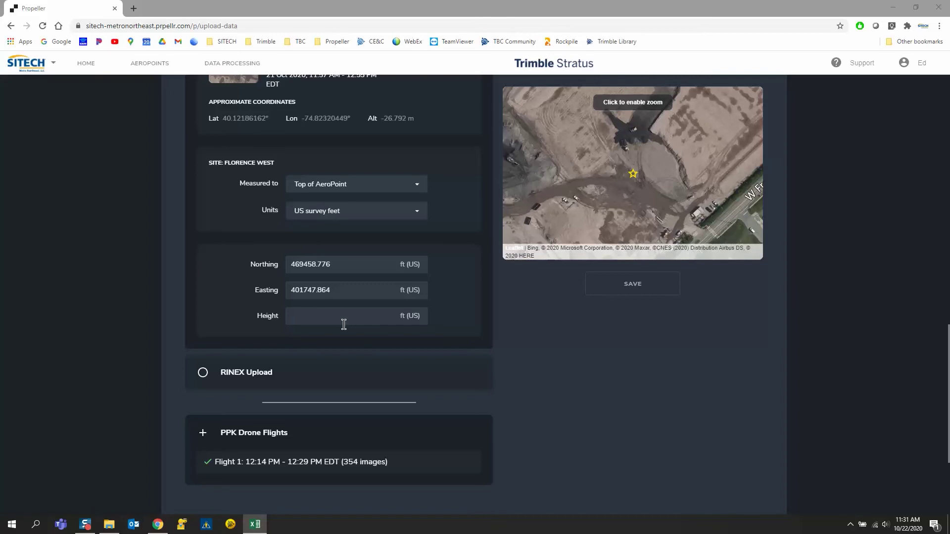
pyautogui.click(326, 317)
pyautogui.rightClick(307, 315)
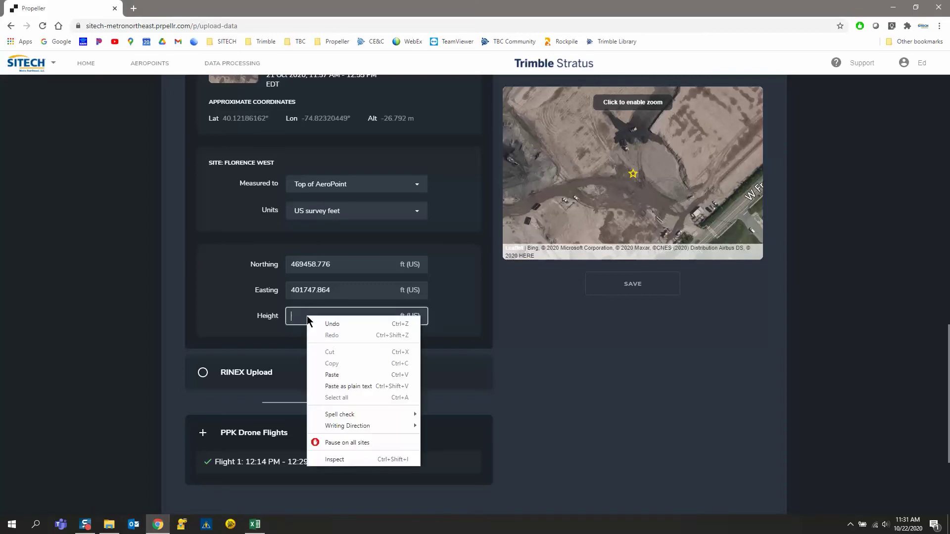
pyautogui.click(337, 375)
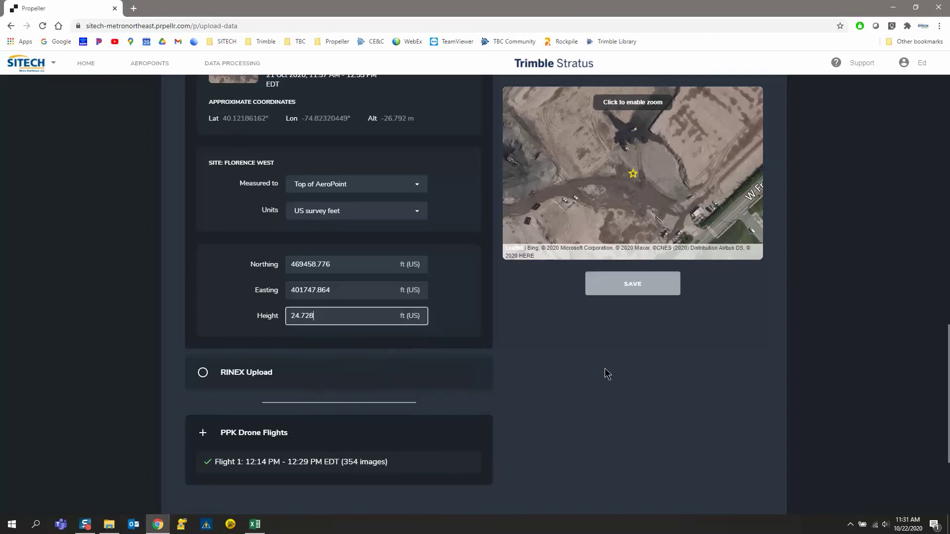
pyautogui.scroll(-1, 604, 368)
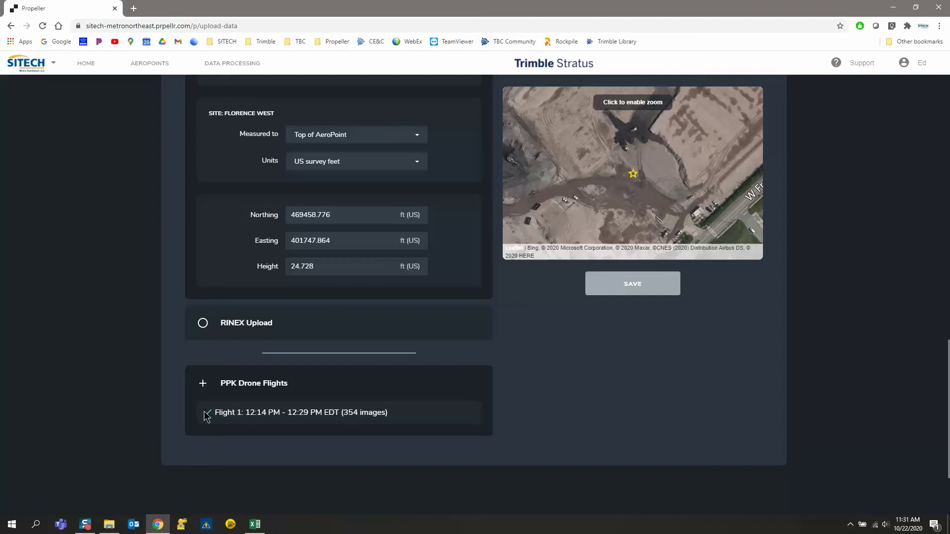
pyautogui.scroll(2, 567, 401)
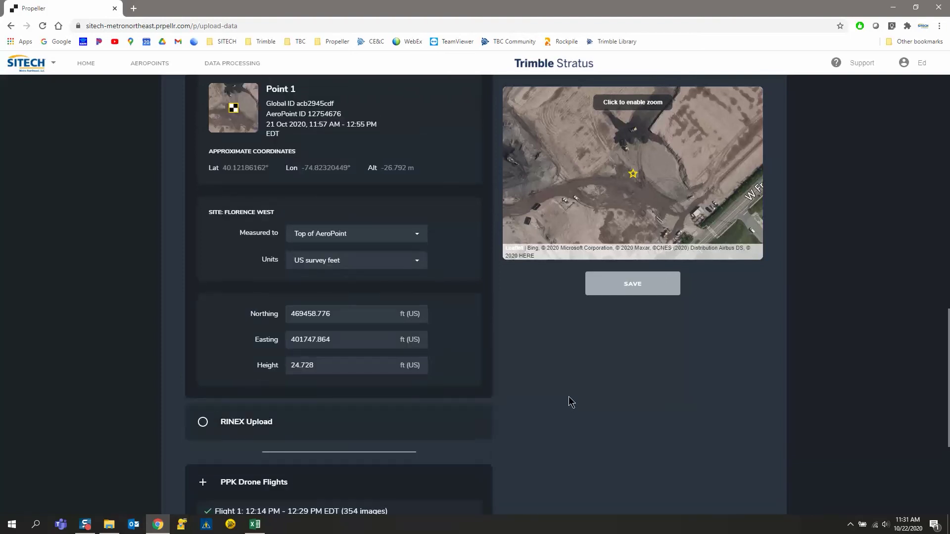
pyautogui.click(628, 285)
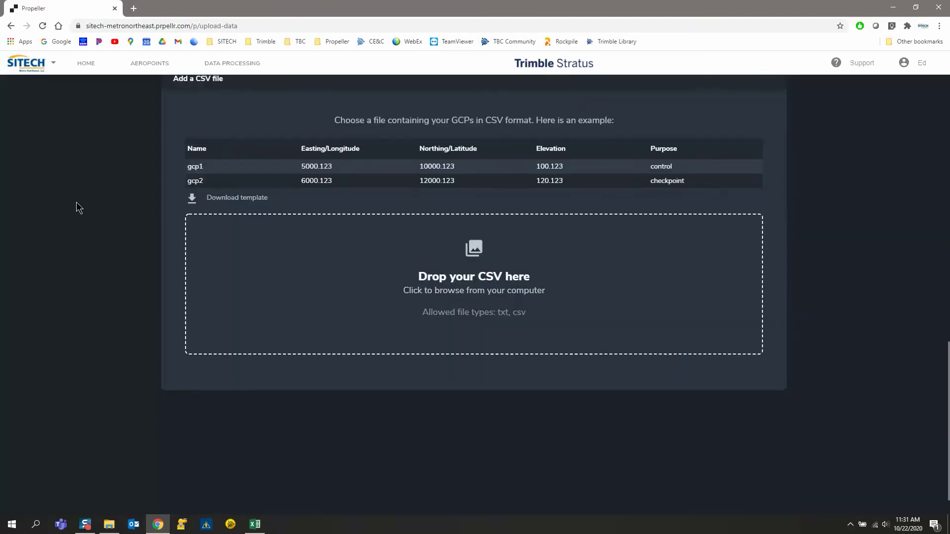
# Step: Drag drone_topo_10-21_checkpoints.csv from File Explorer into the Drop your CSV here box
pyautogui.scroll(2, 76, 202)
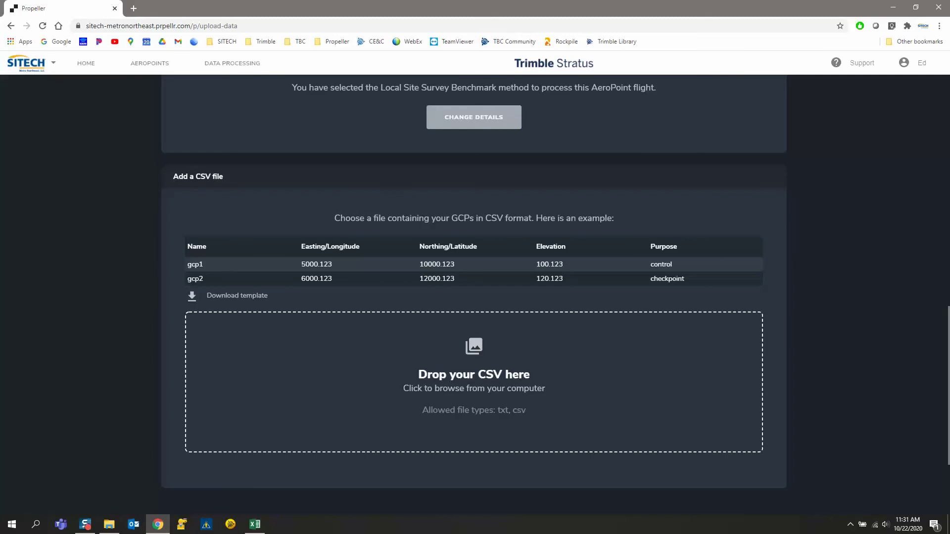
pyautogui.hotkey('alt', 'Tab')
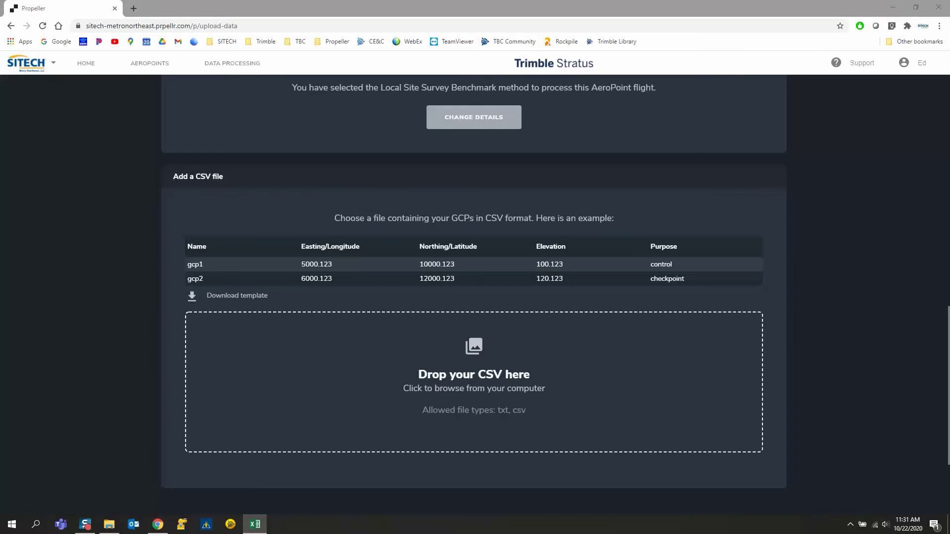
pyautogui.hotkey('alt', 'Tab')
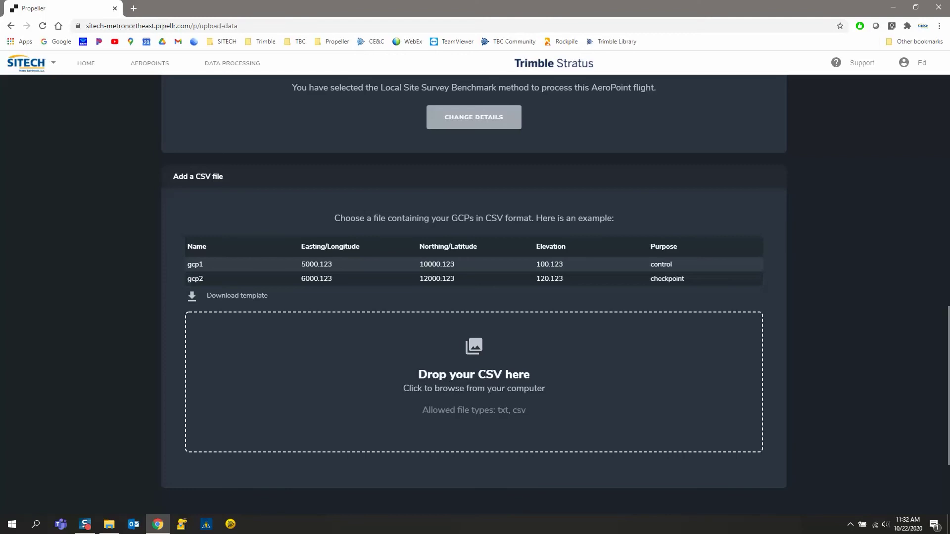
pyautogui.hotkey('alt', 'Tab')
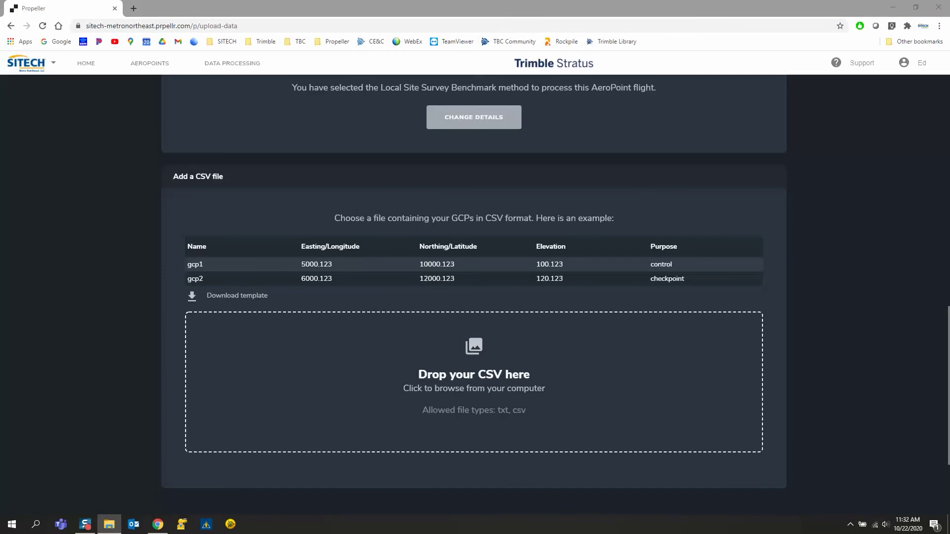
pyautogui.moveTo(945, 57); pyautogui.dragTo(778, 55)
pyautogui.hotkey('alt', 'Tab')
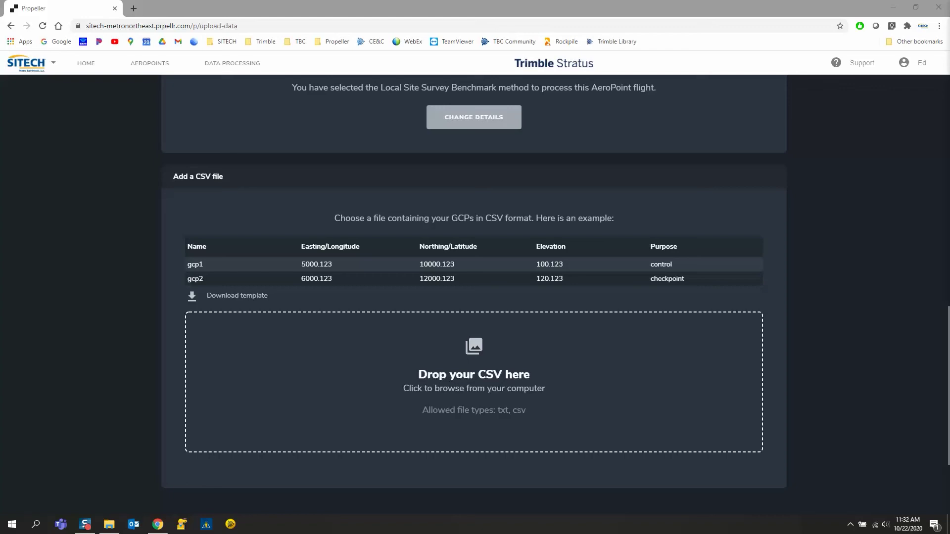
pyautogui.hotkey('alt', 'Tab')
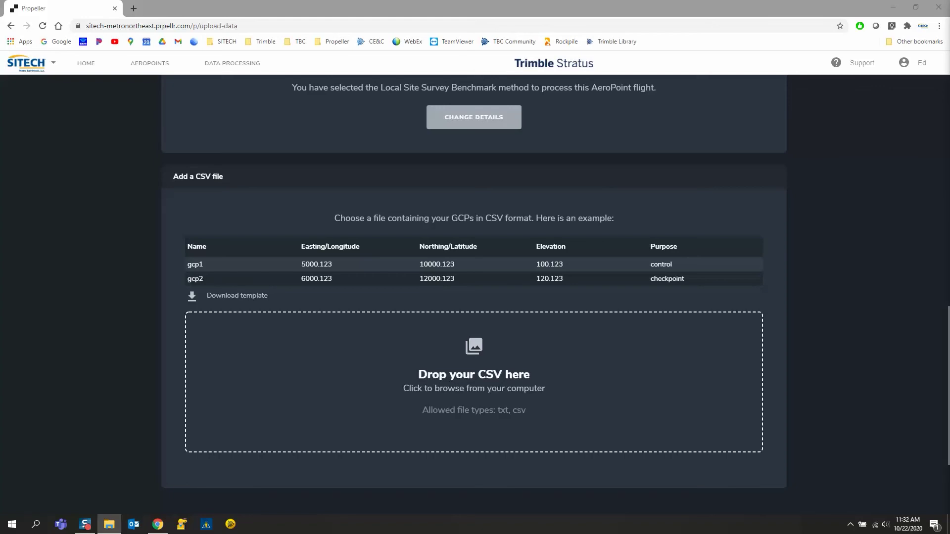
pyautogui.moveTo(916, 168); pyautogui.dragTo(448, 359)
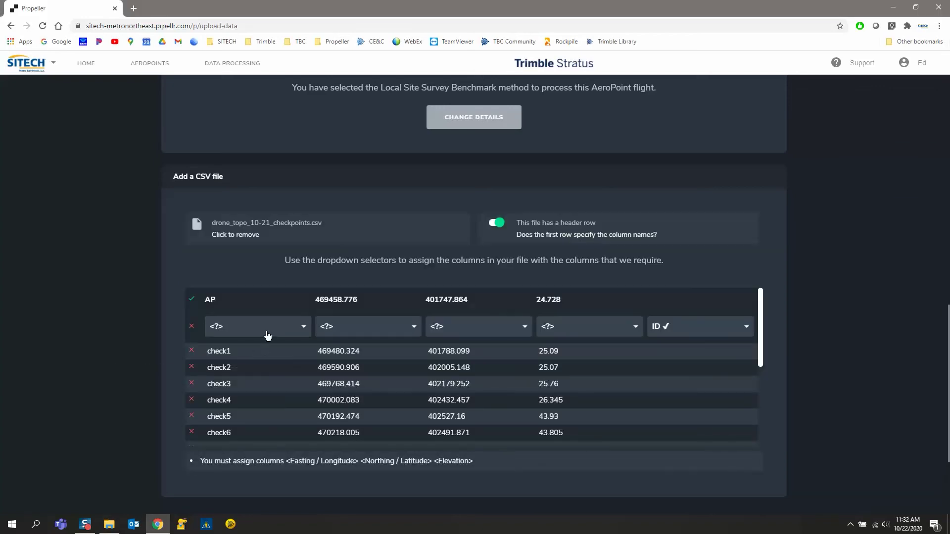
# Step: Map the first three CSV columns as ID, Northing / Latitude and Easting / Longitude
pyautogui.click(303, 328)
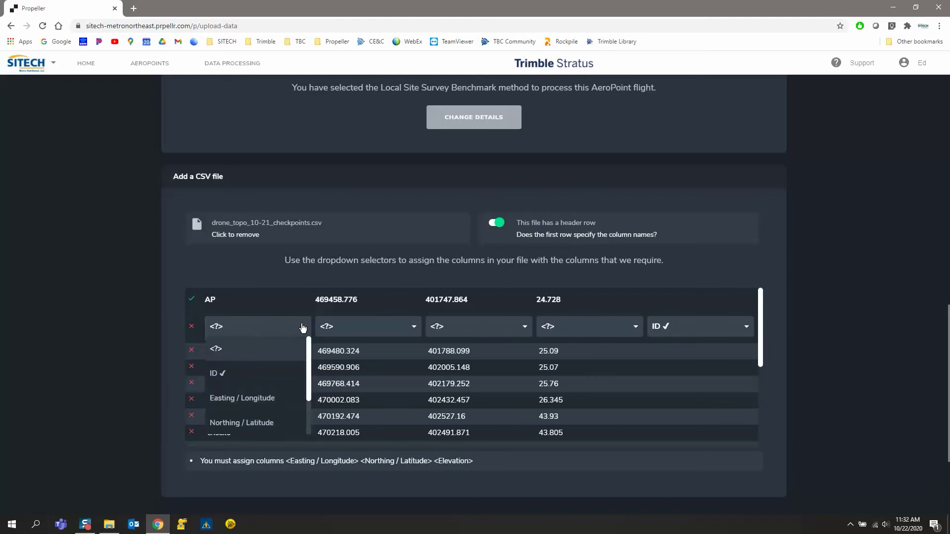
pyautogui.click(285, 376)
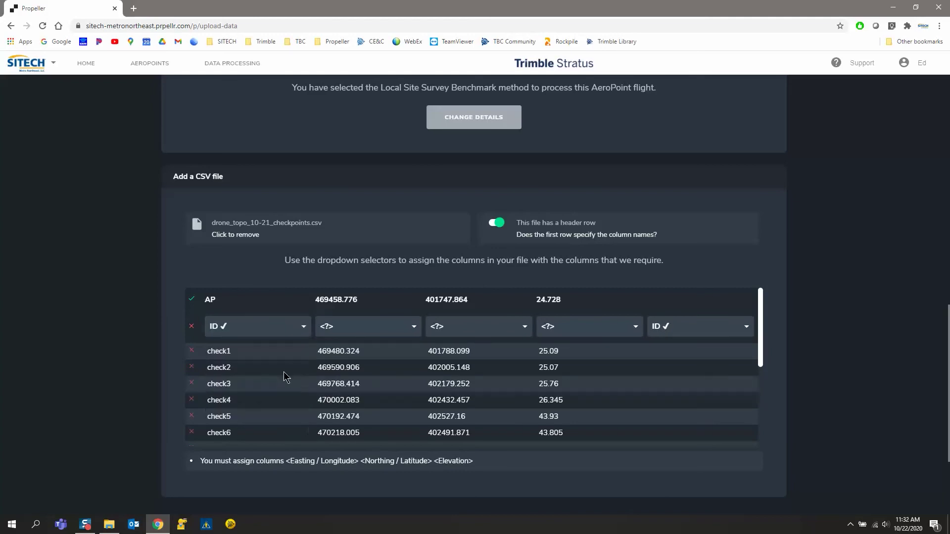
pyautogui.click(410, 330)
pyautogui.click(374, 416)
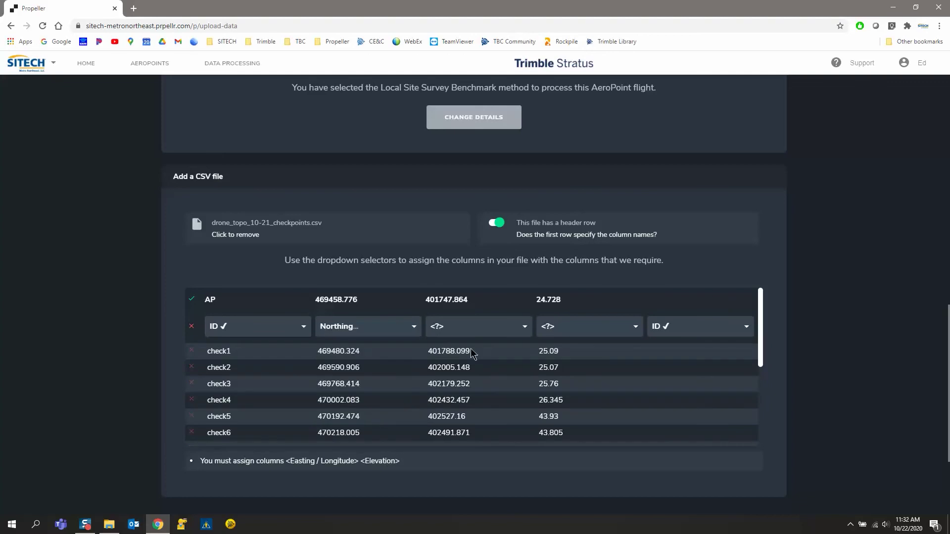
pyautogui.click(515, 329)
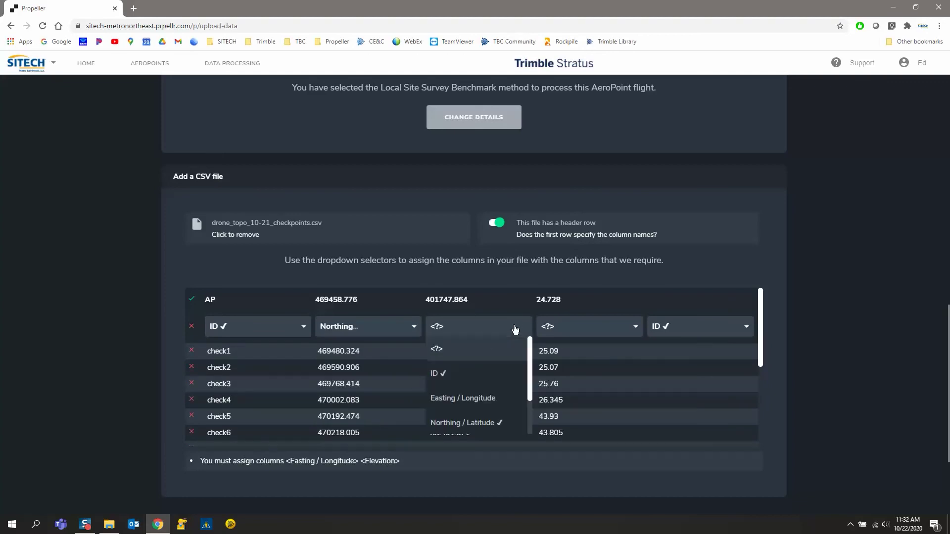
pyautogui.click(482, 399)
# Step: Map the fourth and fifth columns as Elevation and Purpose, then review the checkpoint preview
pyautogui.click(631, 329)
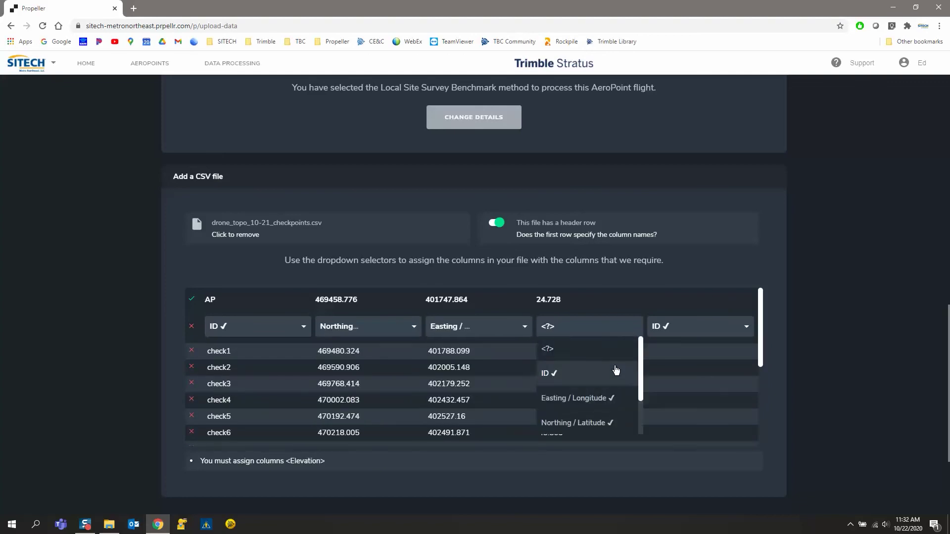
pyautogui.scroll(-2, 585, 385)
pyautogui.click(585, 399)
pyautogui.click(740, 327)
pyautogui.scroll(-2, 735, 346)
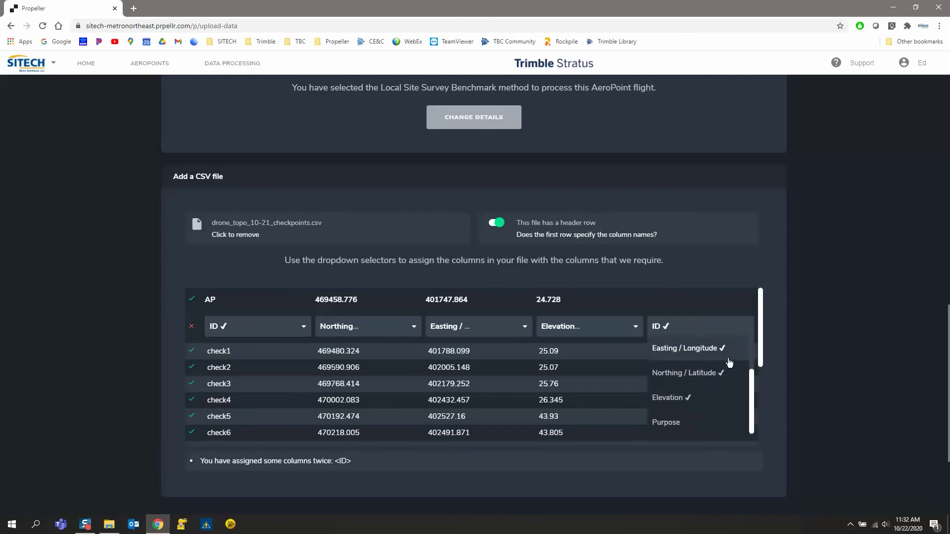
pyautogui.click(684, 419)
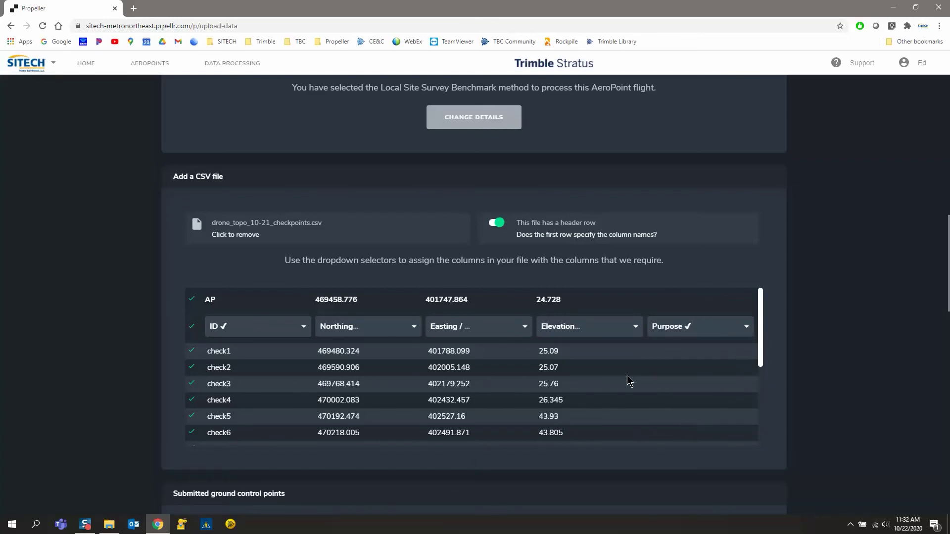
pyautogui.scroll(-3, 621, 378)
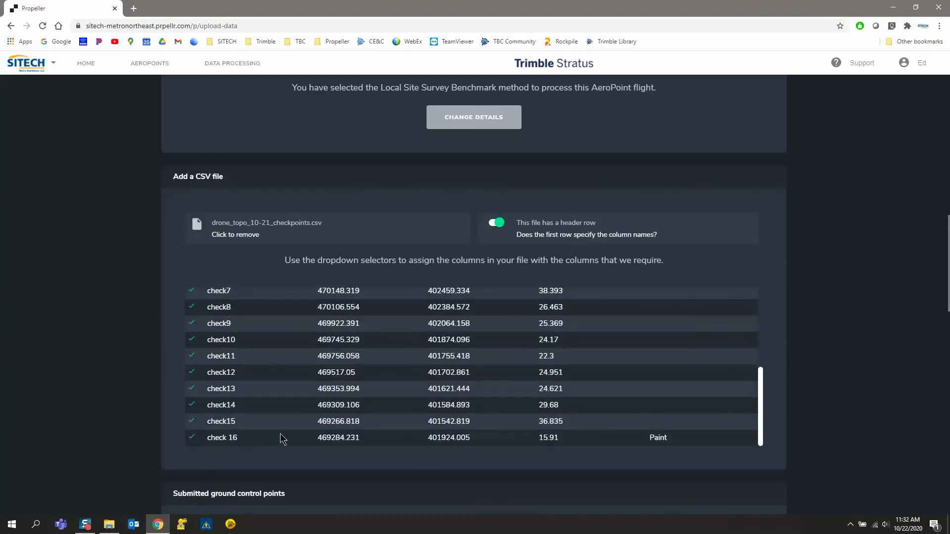
pyautogui.scroll(2, 273, 431)
pyautogui.scroll(2, 263, 396)
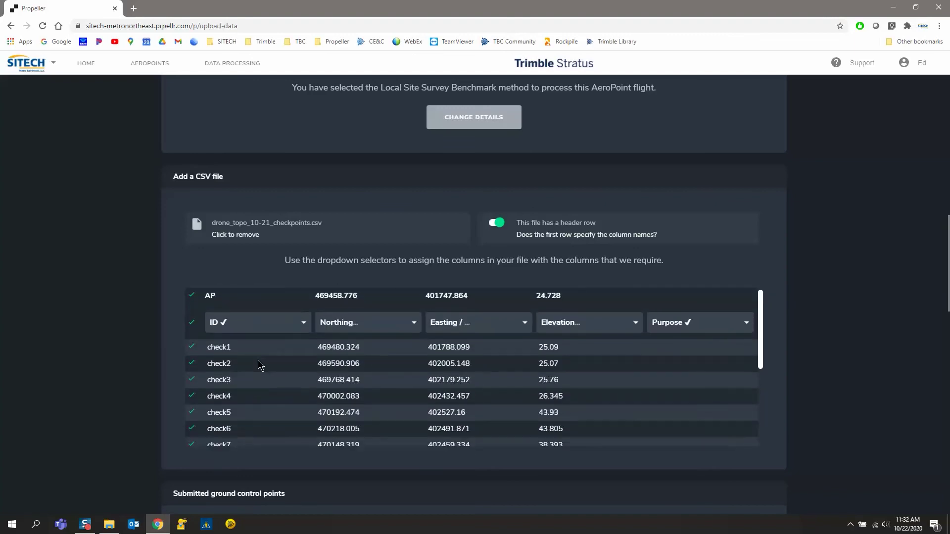
pyautogui.scroll(-3, 259, 365)
# Step: Switch check1 through check7 from ground control points to checkpoints
pyautogui.scroll(-5, 839, 322)
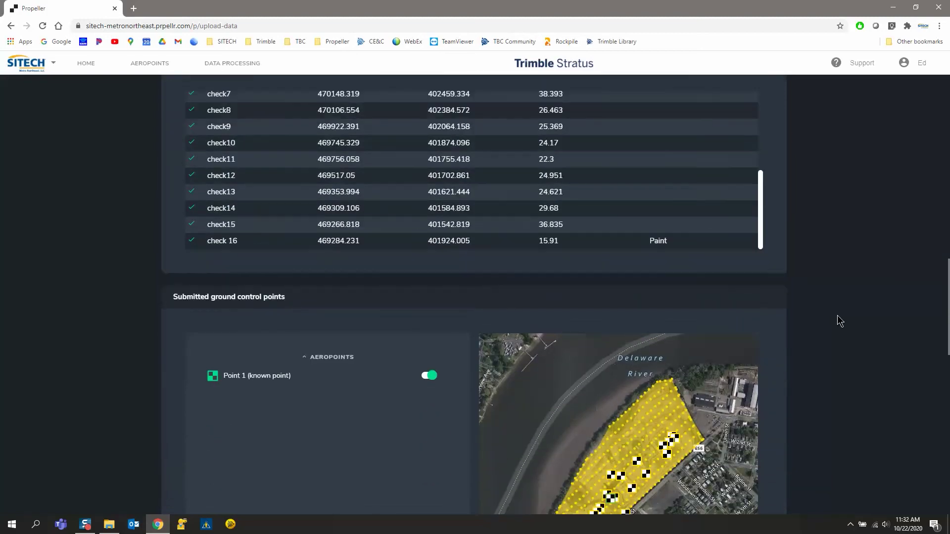
pyautogui.scroll(-3, 839, 322)
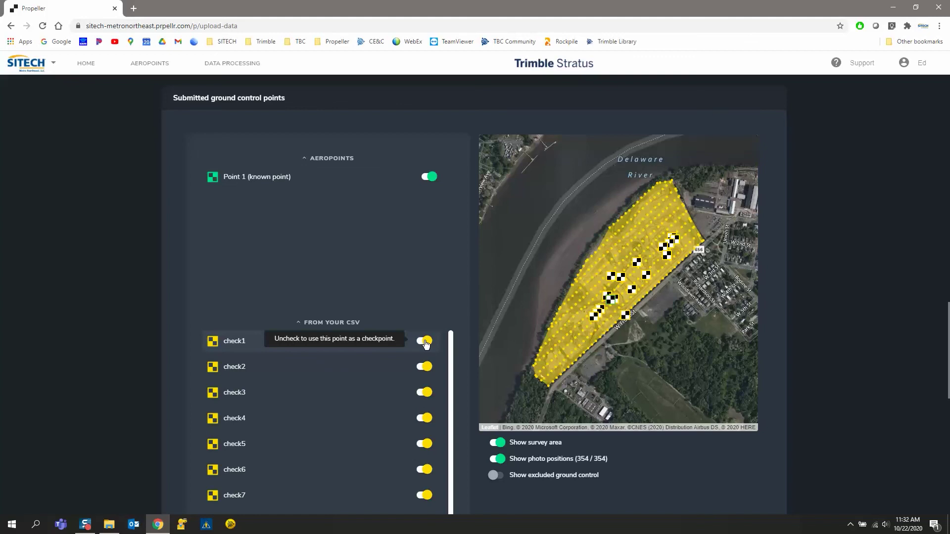
pyautogui.scroll(-1, 425, 346)
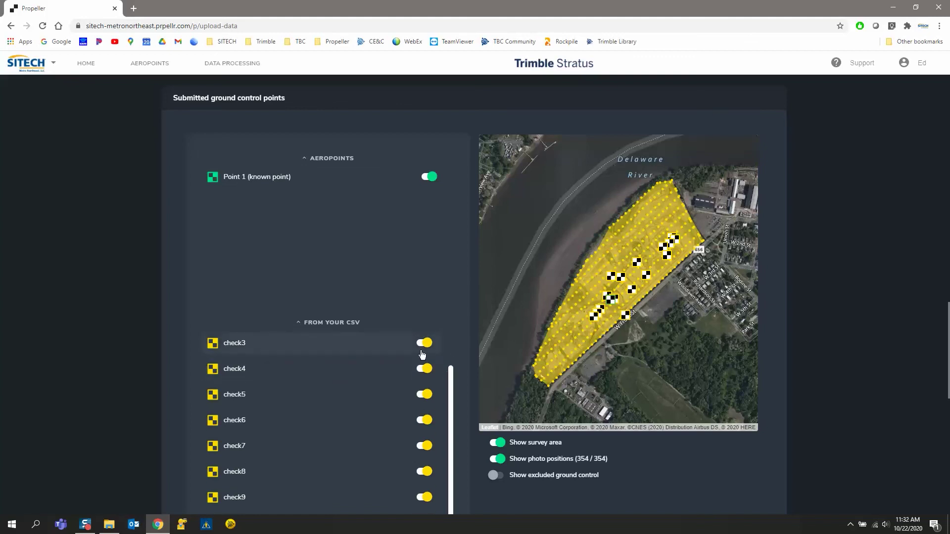
pyautogui.scroll(1, 422, 354)
pyautogui.scroll(-2, 896, 330)
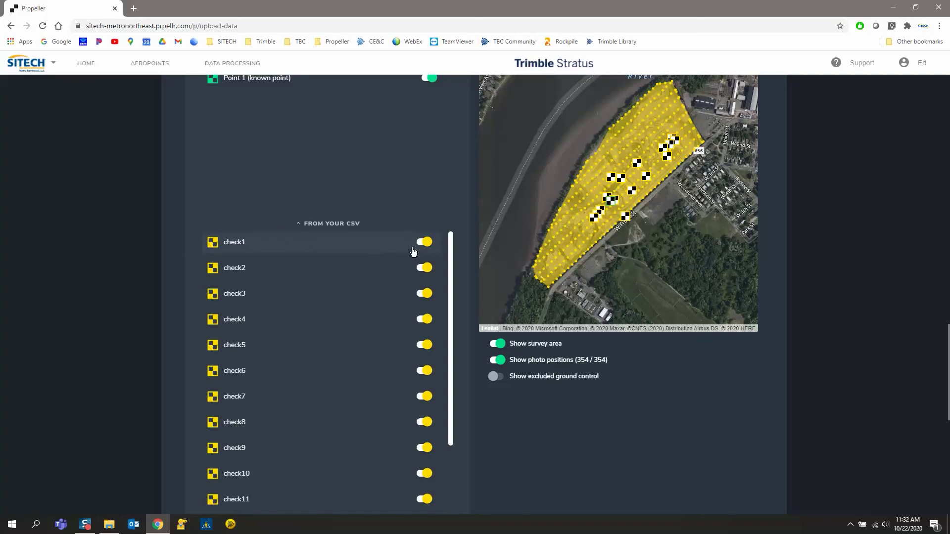
pyautogui.click(423, 243)
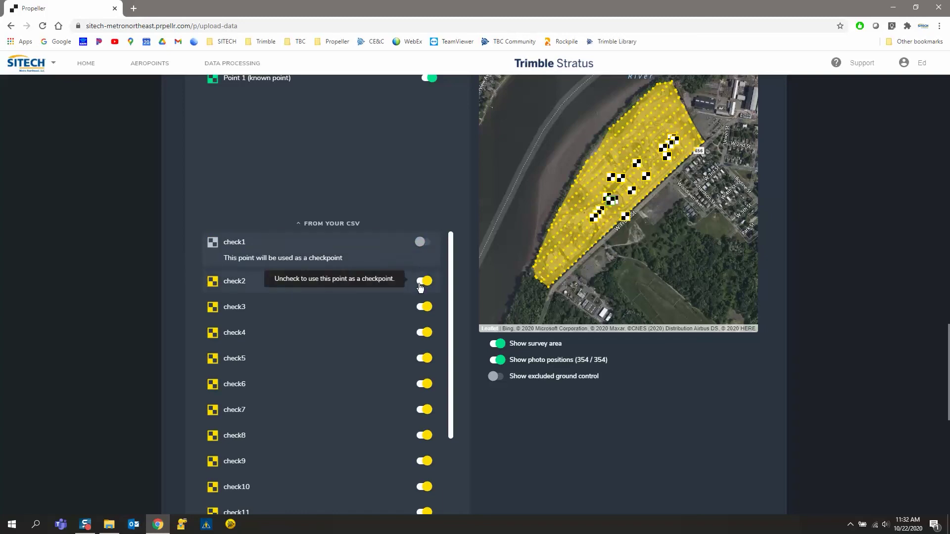
pyautogui.click(420, 286)
pyautogui.click(420, 309)
pyautogui.click(419, 334)
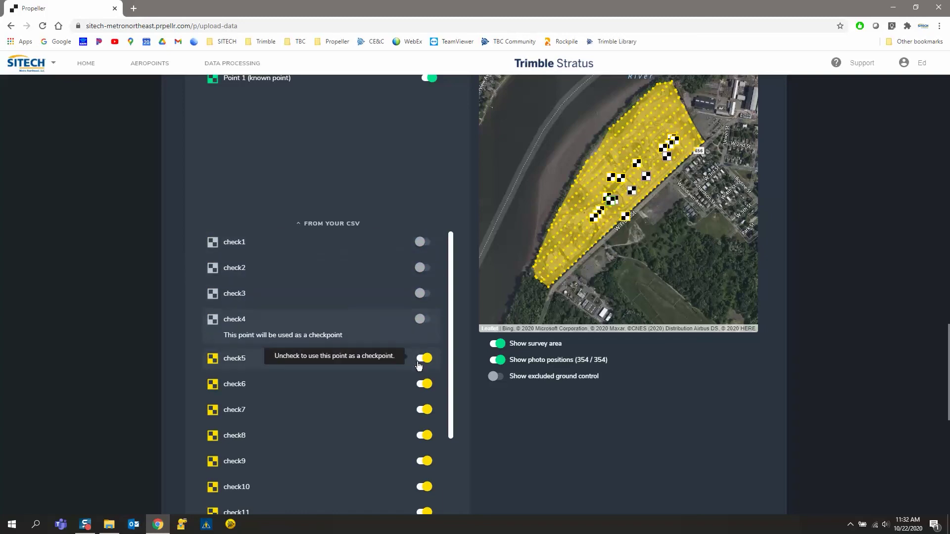
pyautogui.click(419, 359)
pyautogui.click(420, 396)
pyautogui.click(420, 421)
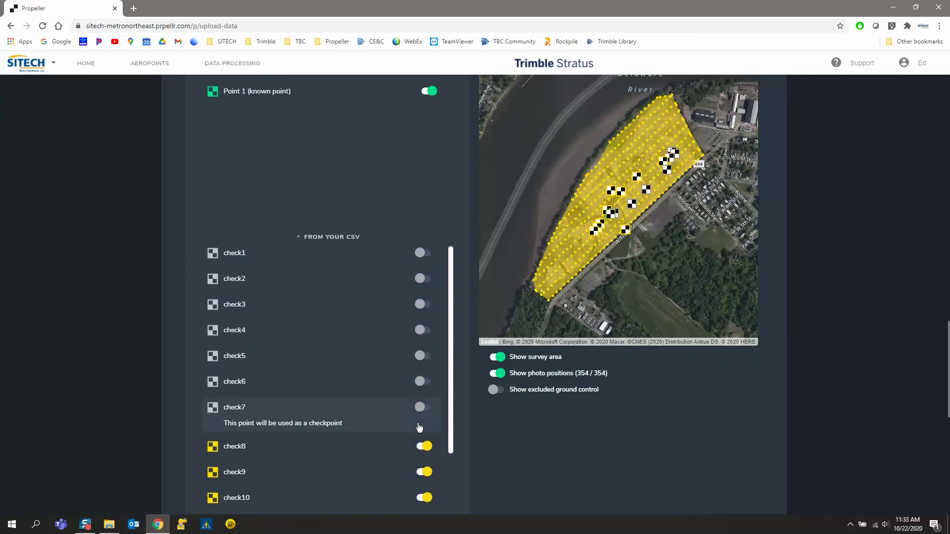
# Step: Switch check8 through check15 from ground control points to checkpoints
pyautogui.scroll(-2, 420, 428)
pyautogui.click(420, 352)
pyautogui.click(422, 376)
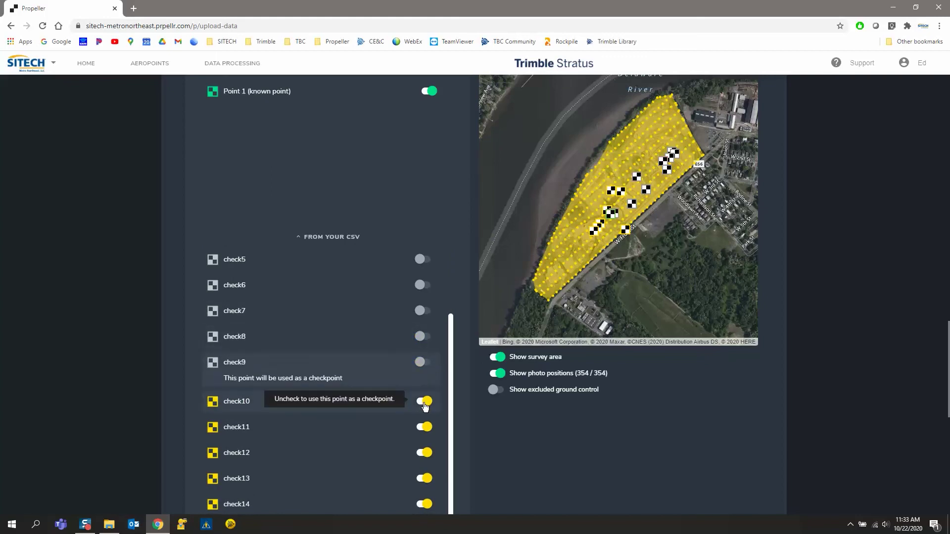
pyautogui.click(423, 402)
pyautogui.scroll(-1, 420, 411)
pyautogui.click(422, 397)
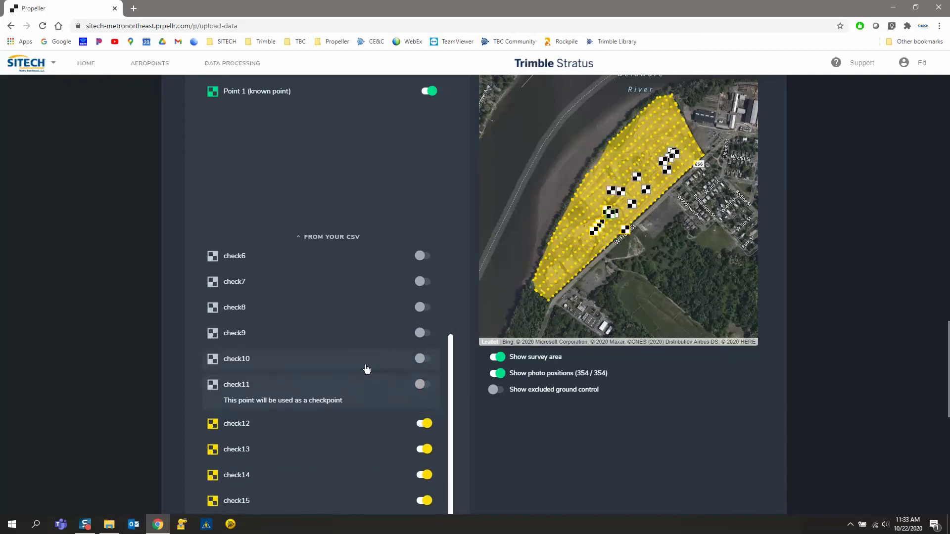
pyautogui.click(433, 424)
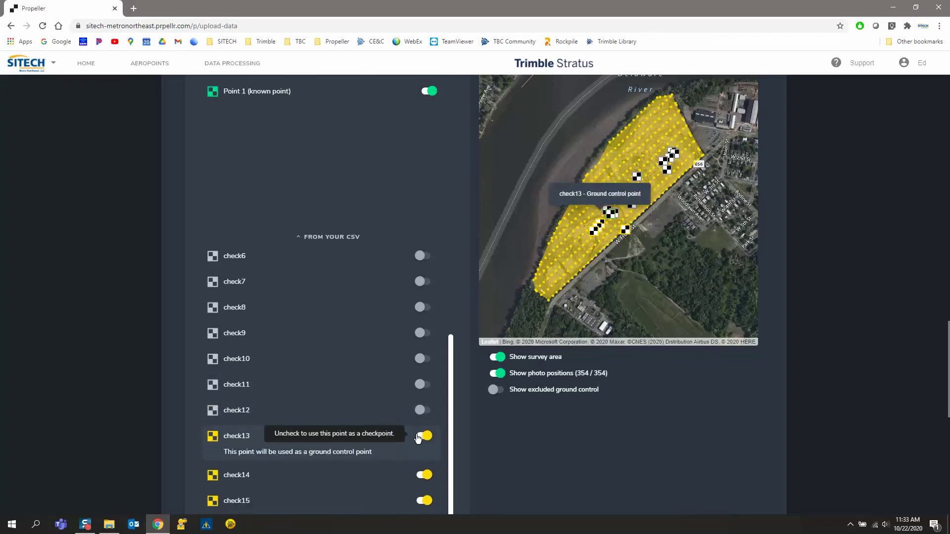
pyautogui.click(423, 436)
pyautogui.click(423, 474)
pyautogui.click(423, 501)
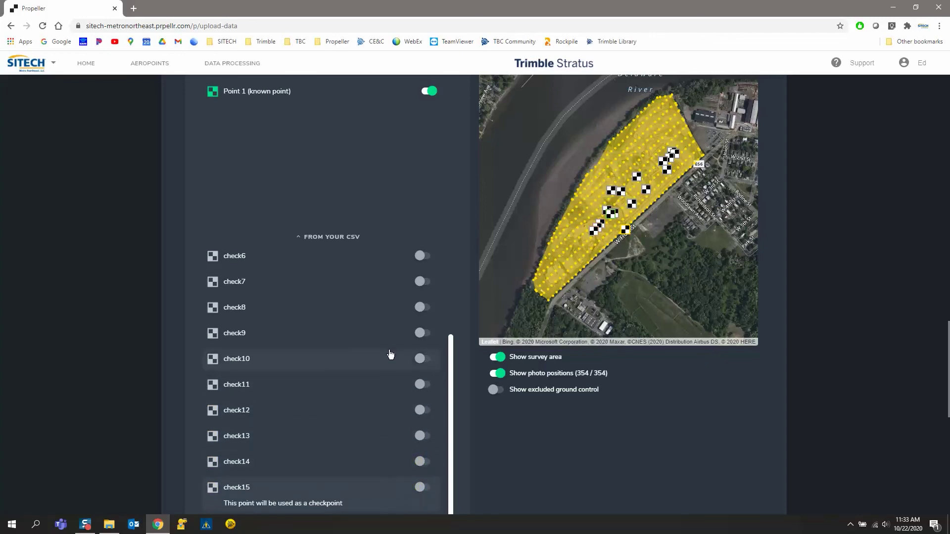
pyautogui.scroll(3, 411, 367)
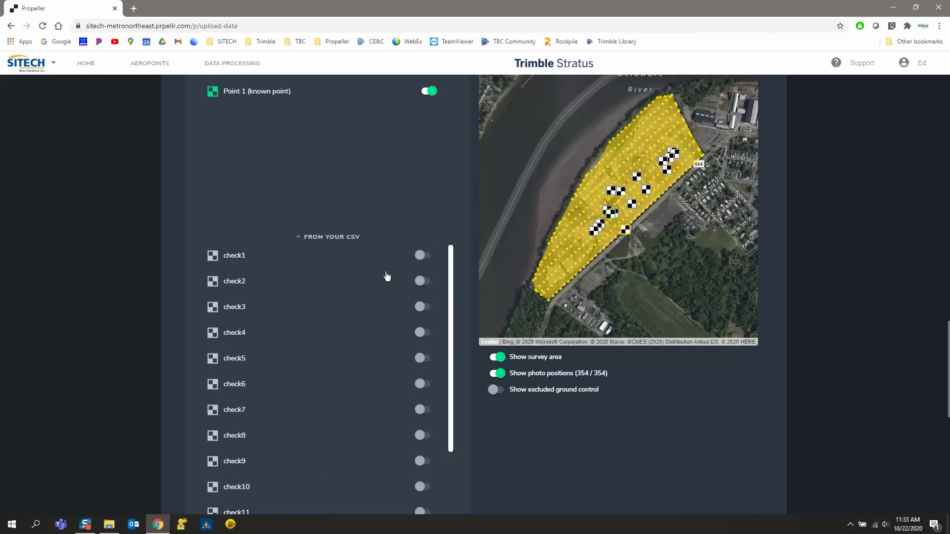
pyautogui.scroll(3, 384, 276)
pyautogui.scroll(-6, 369, 229)
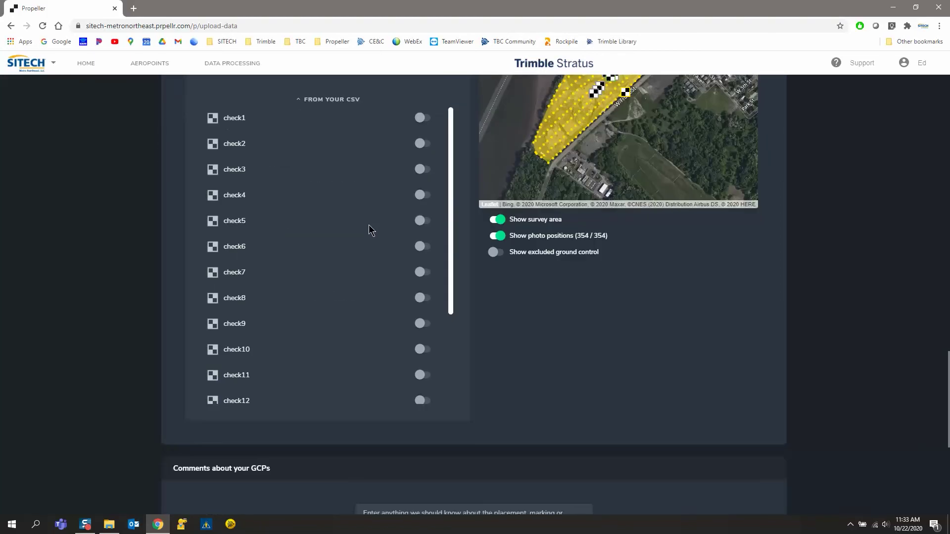
pyautogui.scroll(-3, 515, 283)
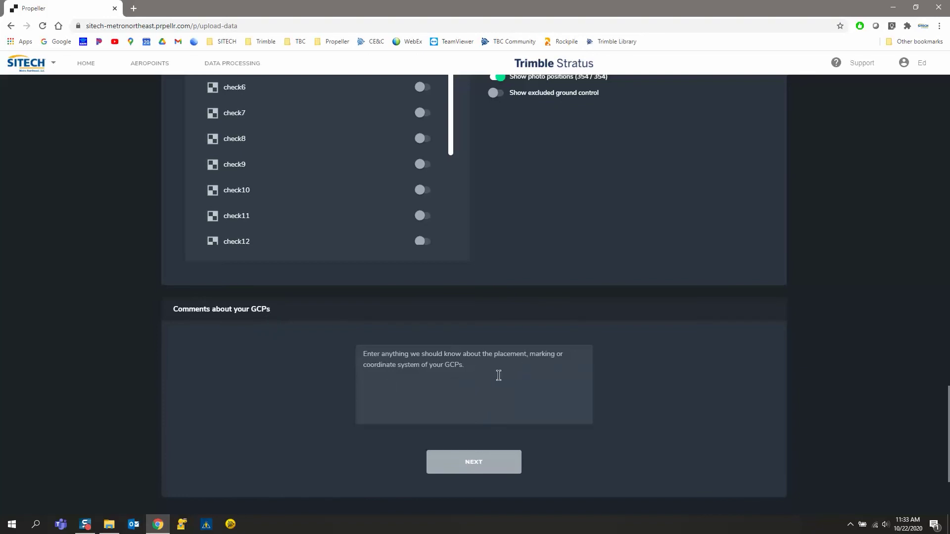
# Step: Advance from the Control step to the Outputs step
pyautogui.click(481, 462)
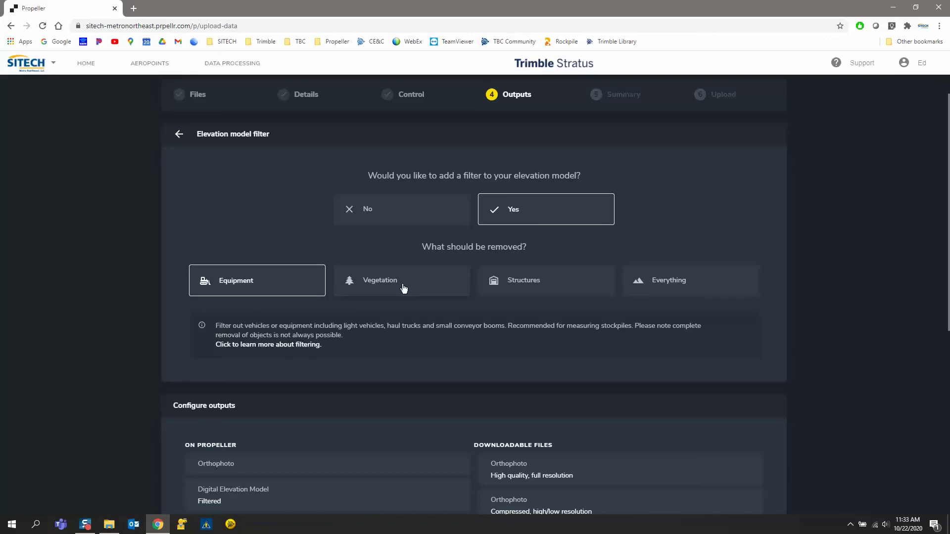
# Step: Also filter Vegetation from the DEM, switch on the Trimble TTM surface output, and advance to Summary
pyautogui.click(418, 285)
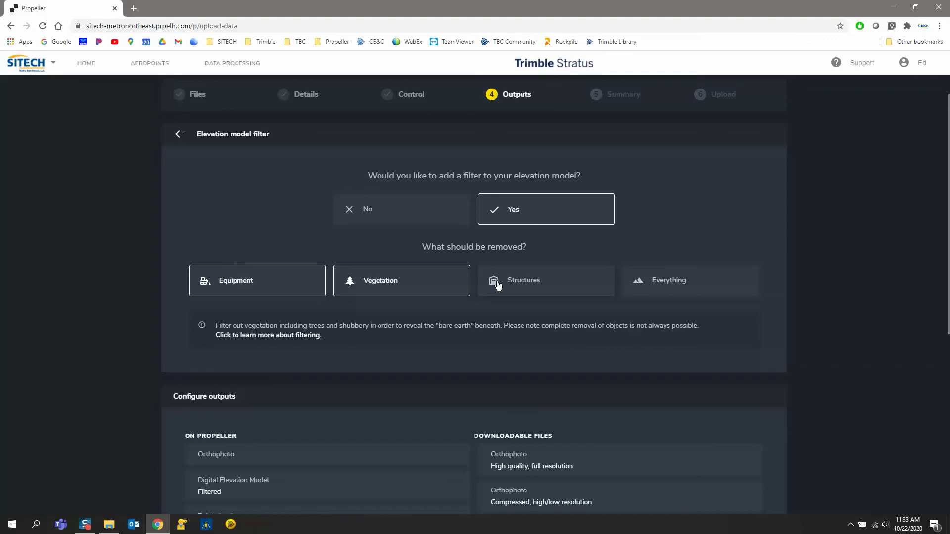
pyautogui.scroll(-4, 470, 302)
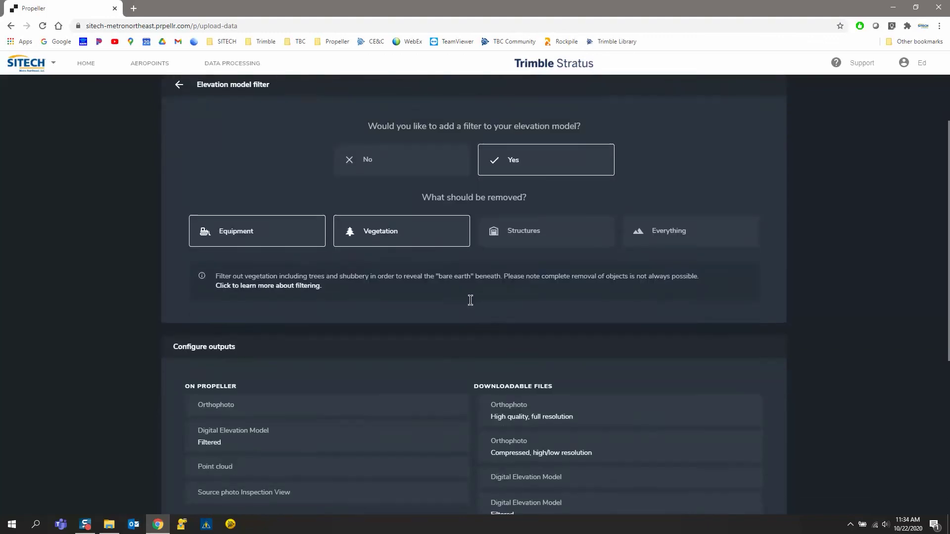
pyautogui.scroll(-1, 456, 304)
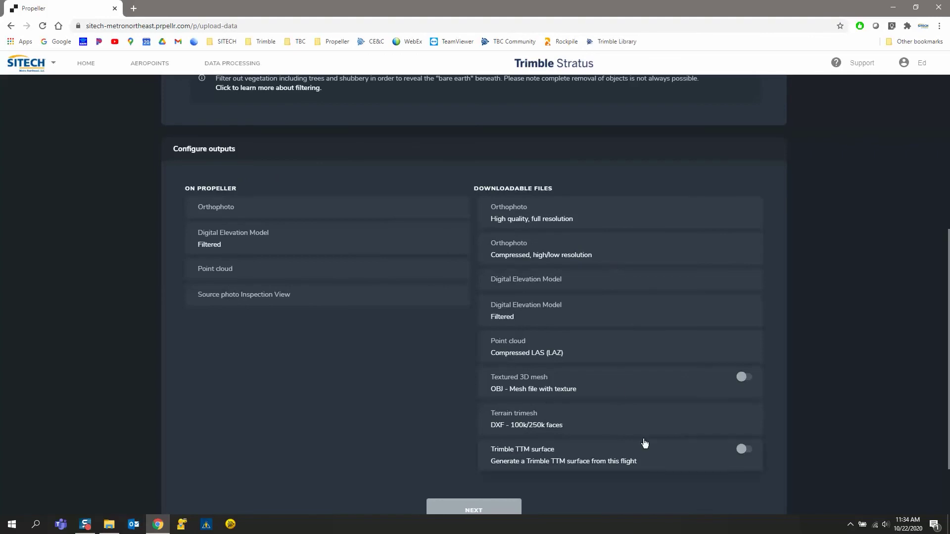
pyautogui.scroll(-1, 419, 250)
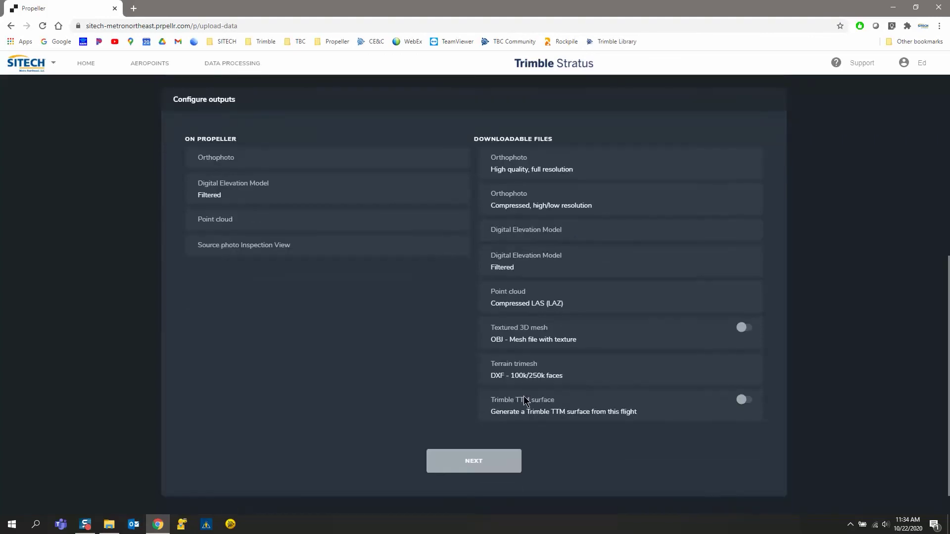
pyautogui.click(745, 400)
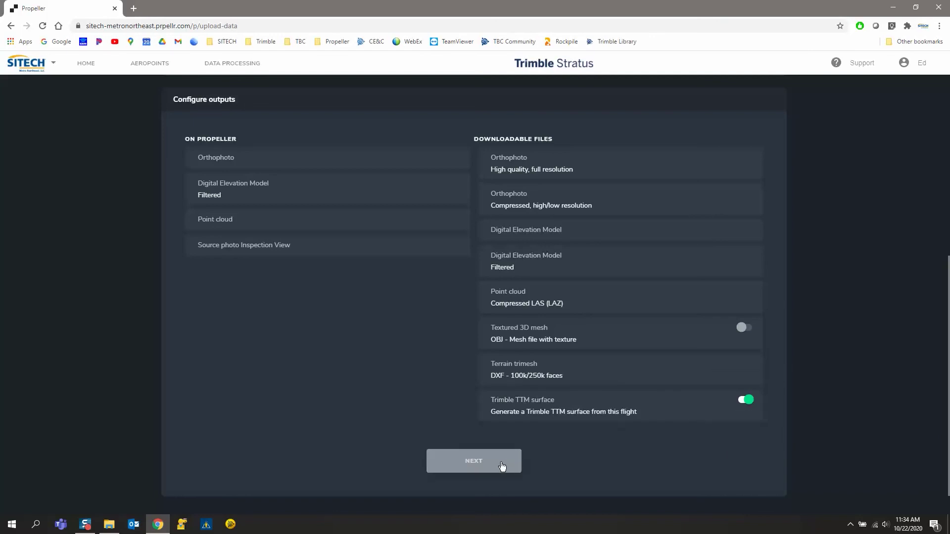
pyautogui.click(487, 466)
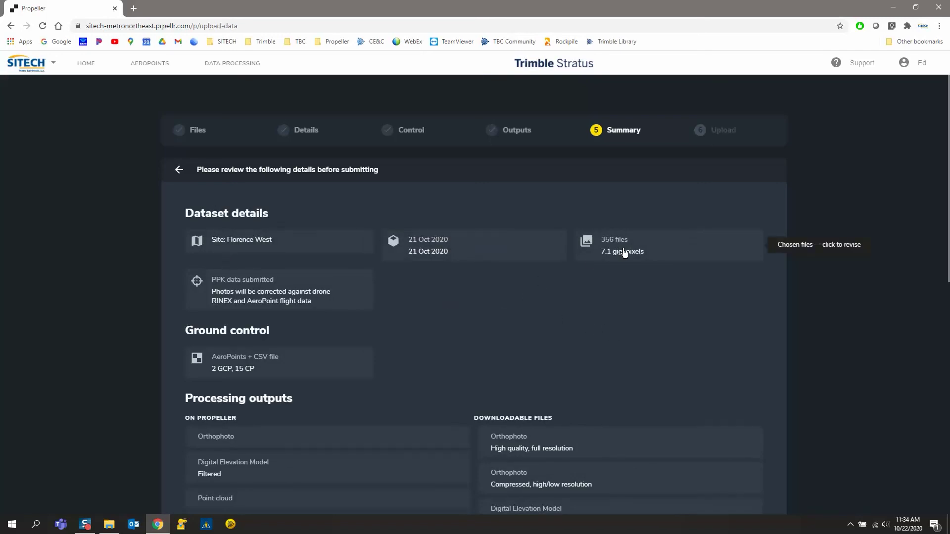
# Step: Scroll through the Florence West summary, reviewing dataset details, ground control and outputs
pyautogui.scroll(-2, 461, 307)
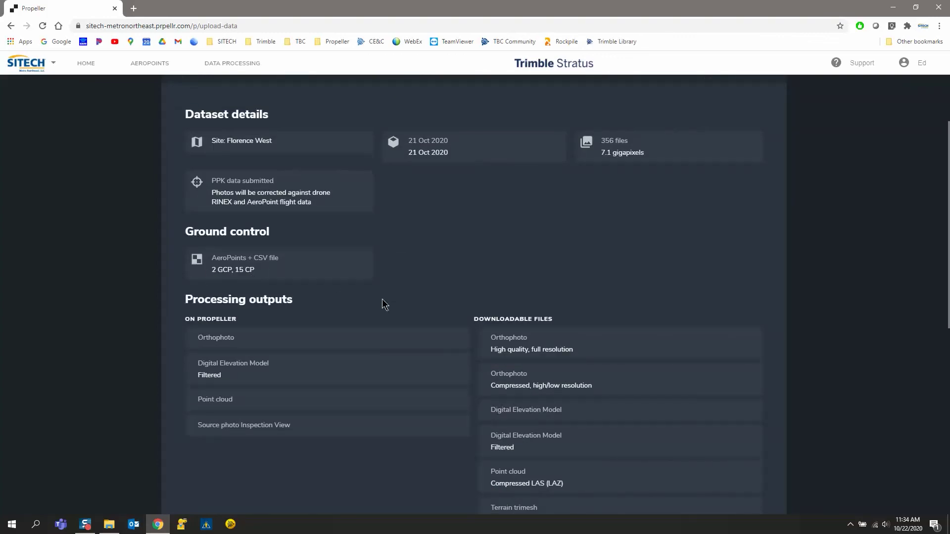
pyautogui.scroll(-1, 384, 305)
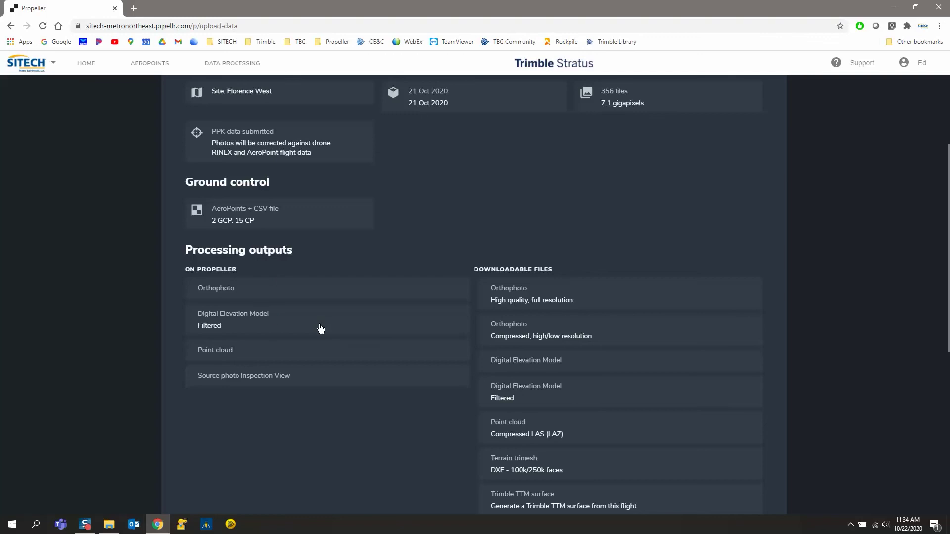
pyautogui.scroll(-4, 366, 333)
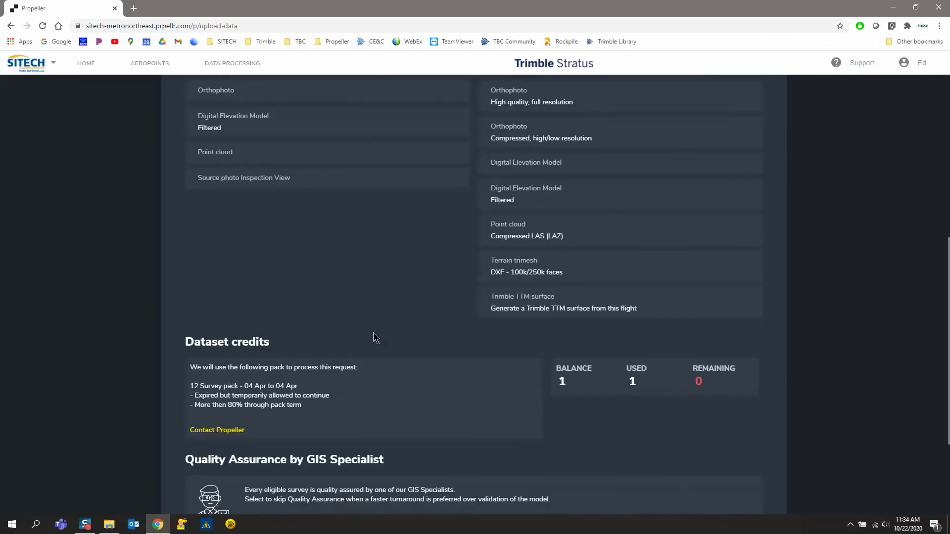
pyautogui.scroll(-1, 468, 375)
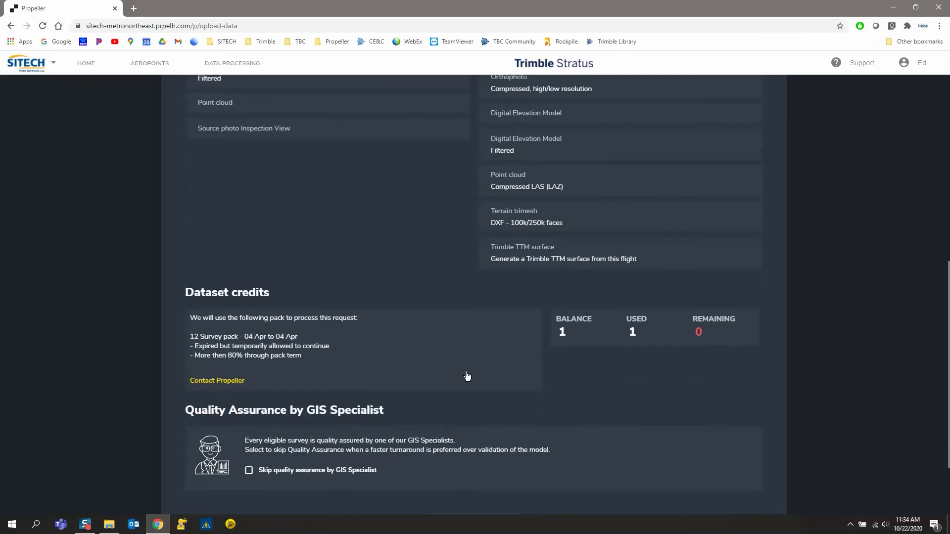
pyautogui.scroll(-1, 552, 372)
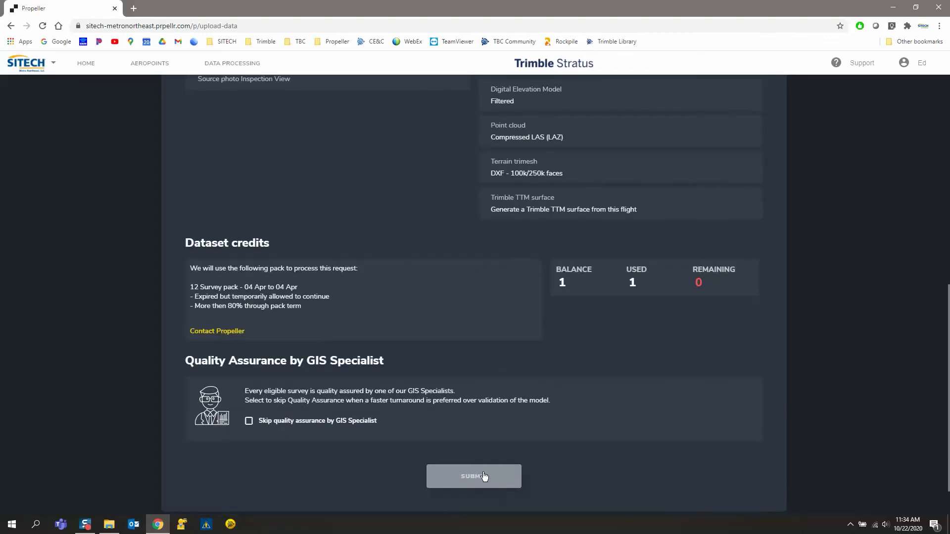
pyautogui.click(479, 475)
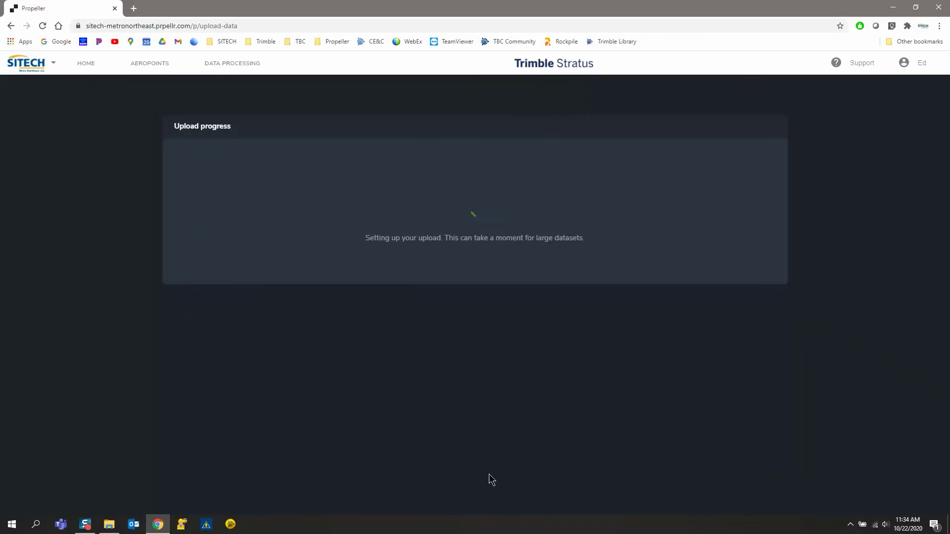